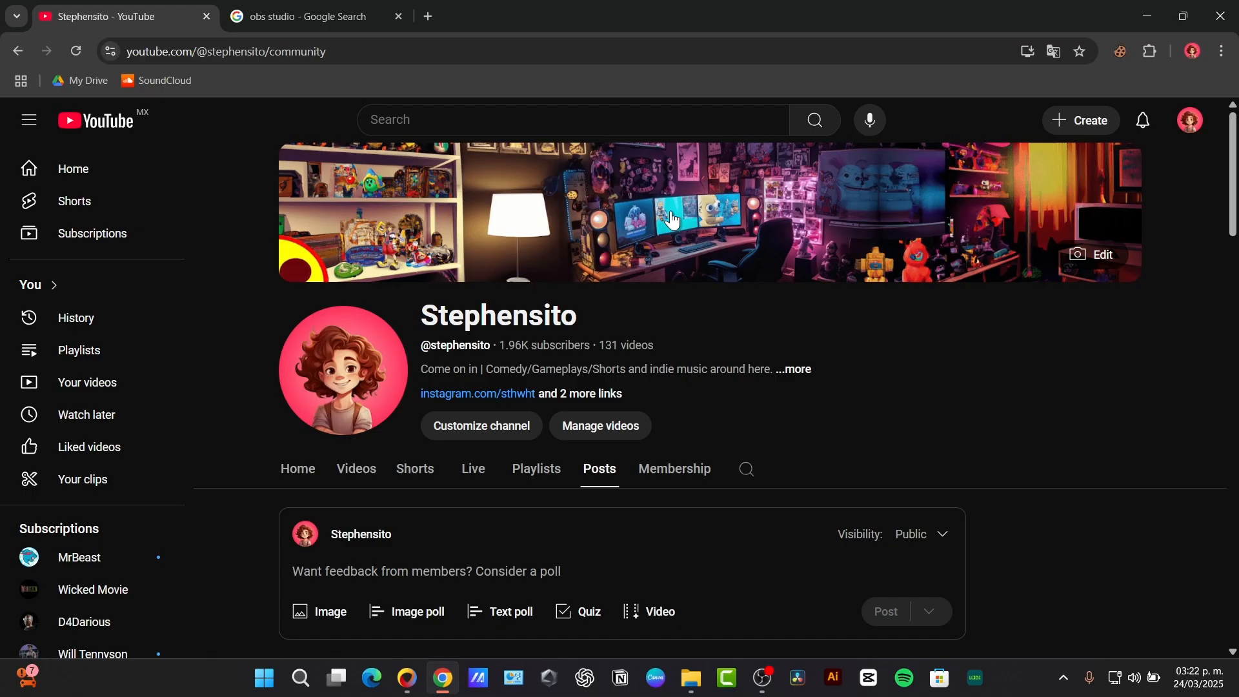
left_click(567, 568)
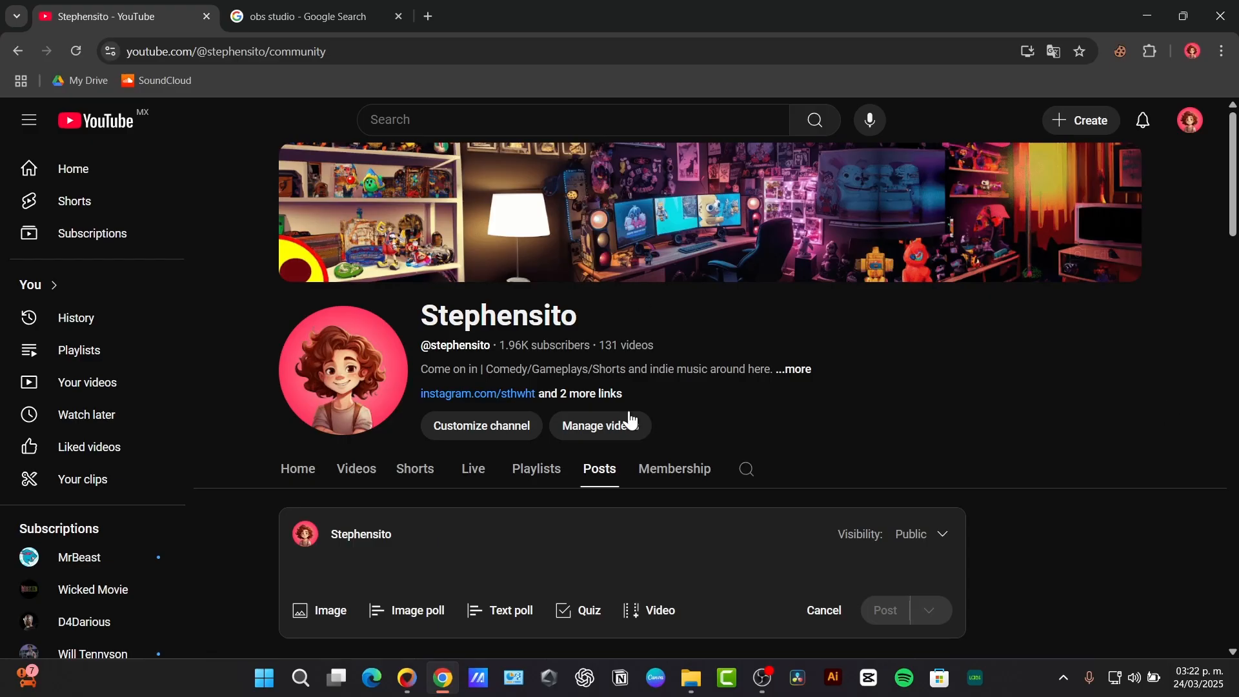
left_click_drag(439, 316, 629, 335)
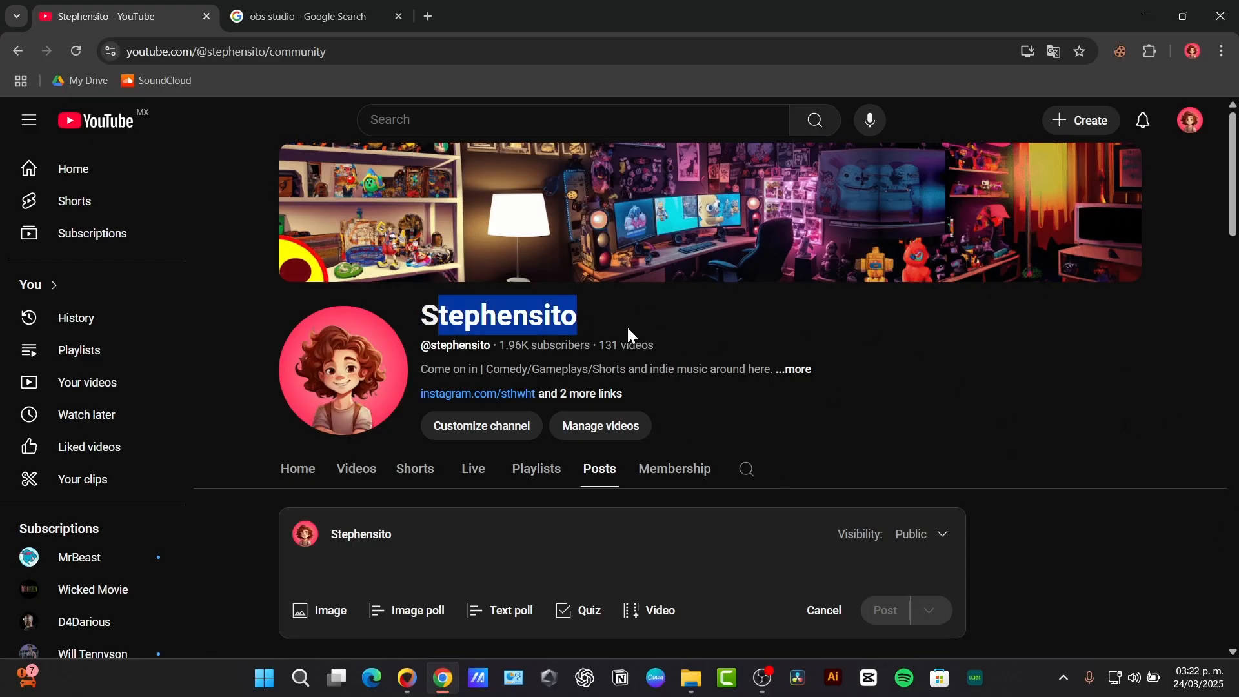
left_click(593, 317)
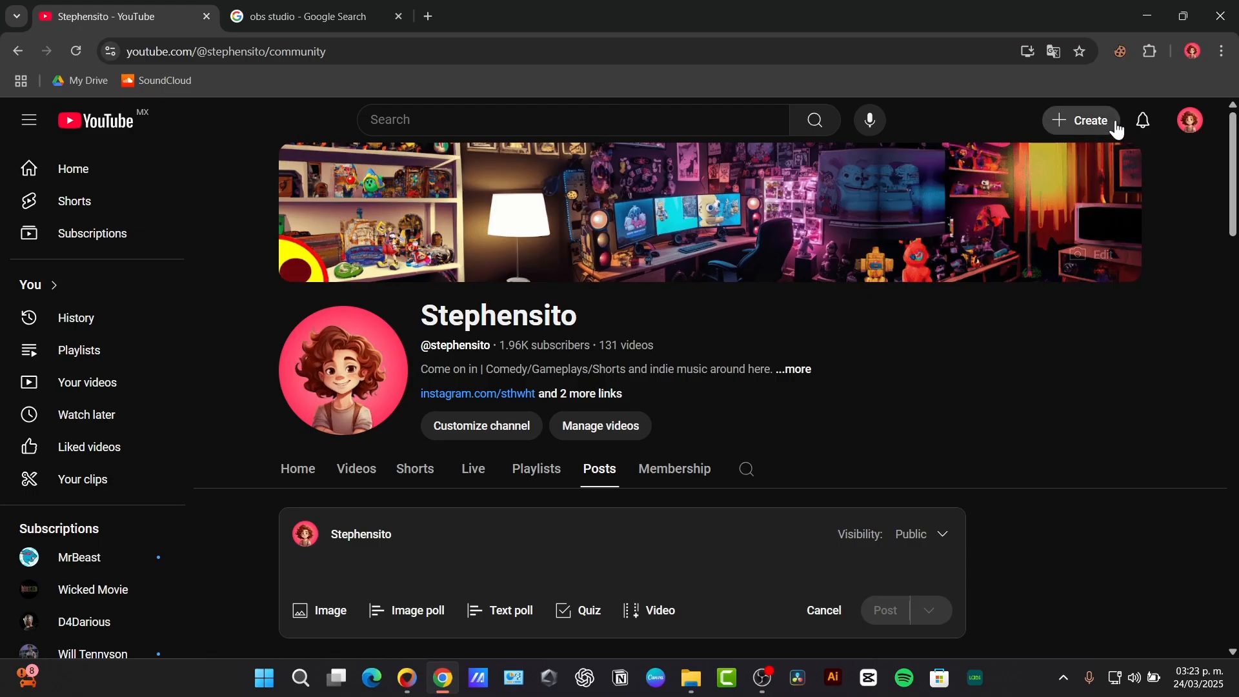
Step: Go live from the YouTube channel page, open the Stream dashboard and dismiss the chat moderation notice
left_click(1191, 122)
left_click(1192, 129)
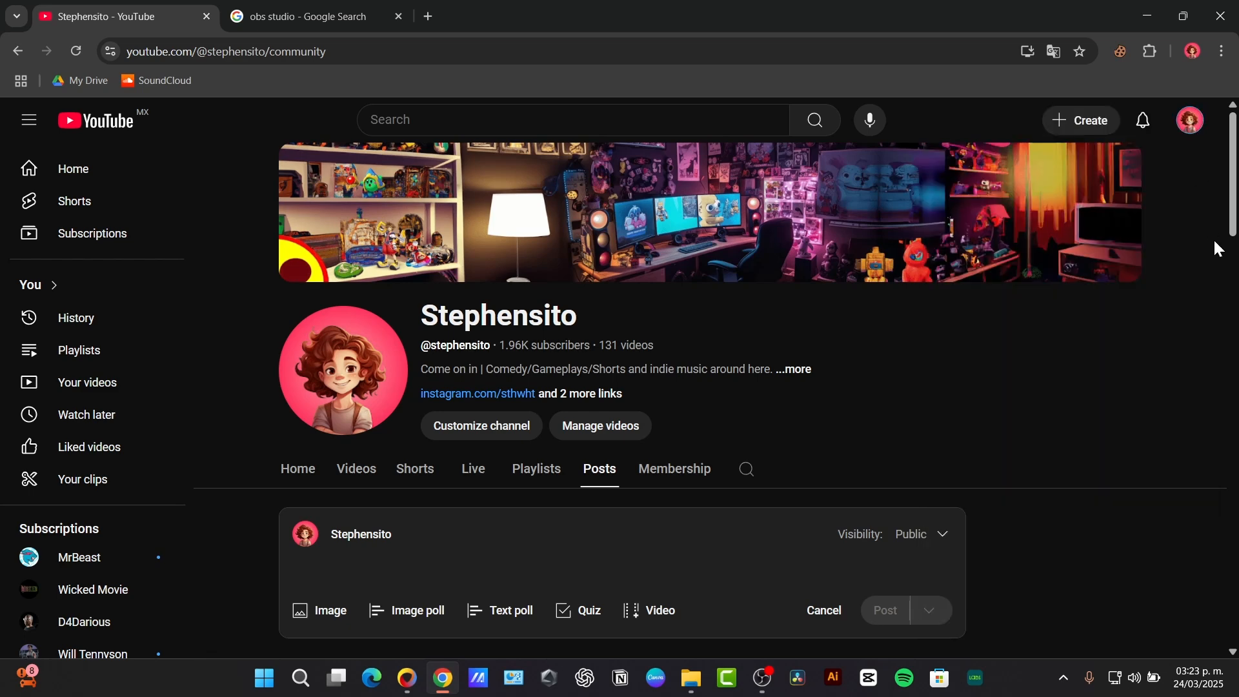
left_click(1077, 121)
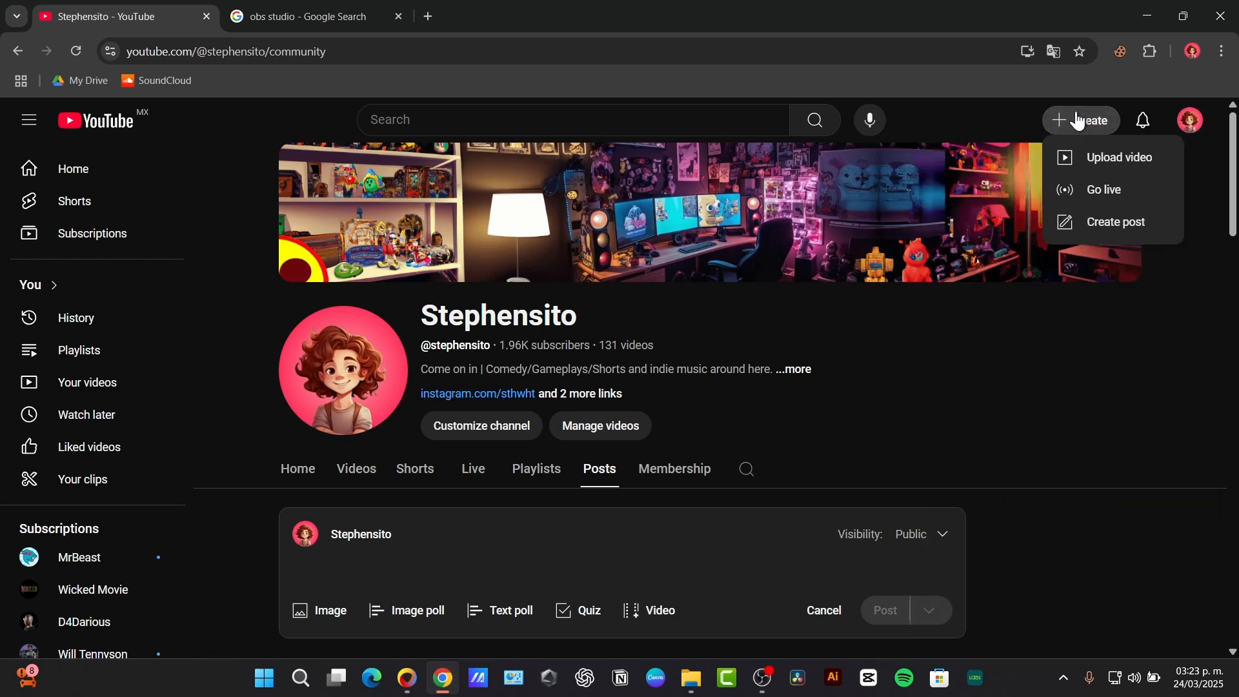
left_click(1132, 188)
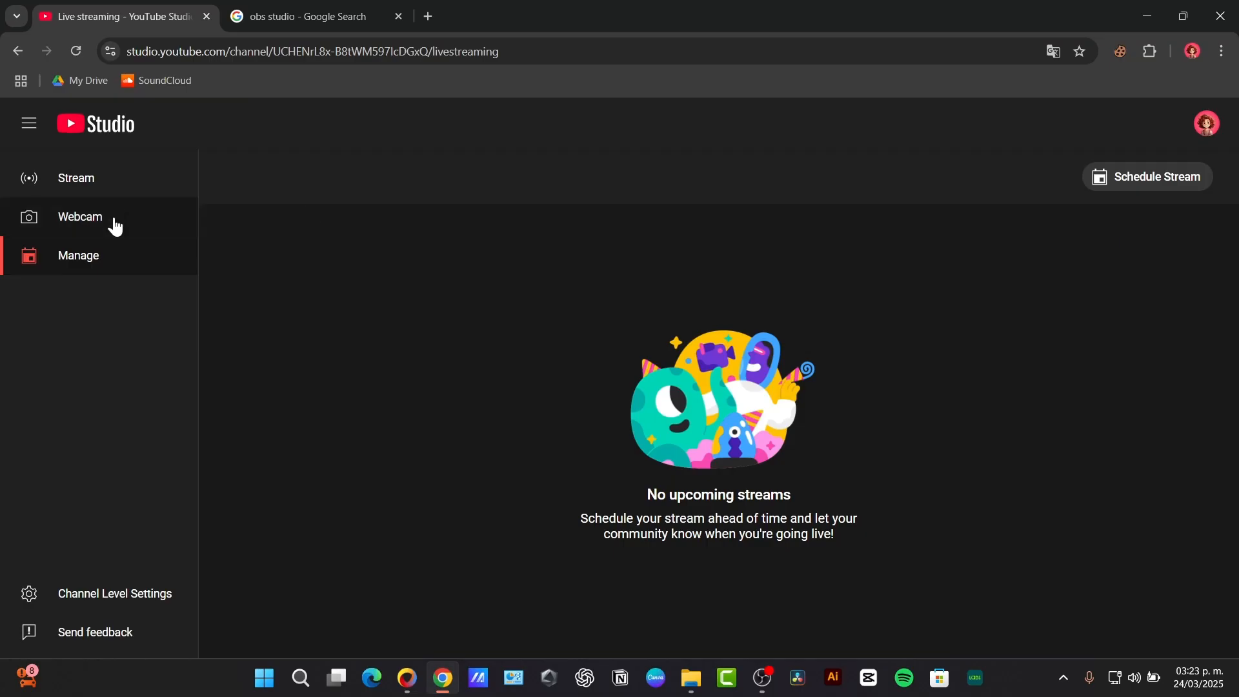
left_click(137, 189)
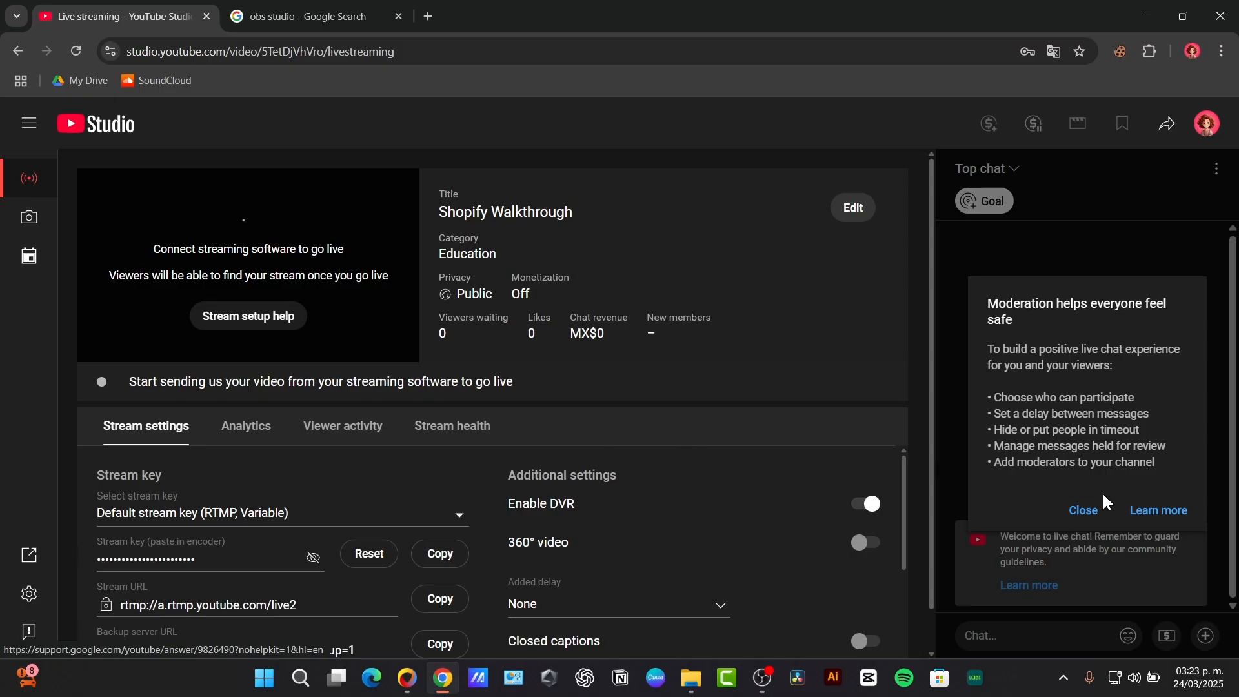
left_click(1086, 508)
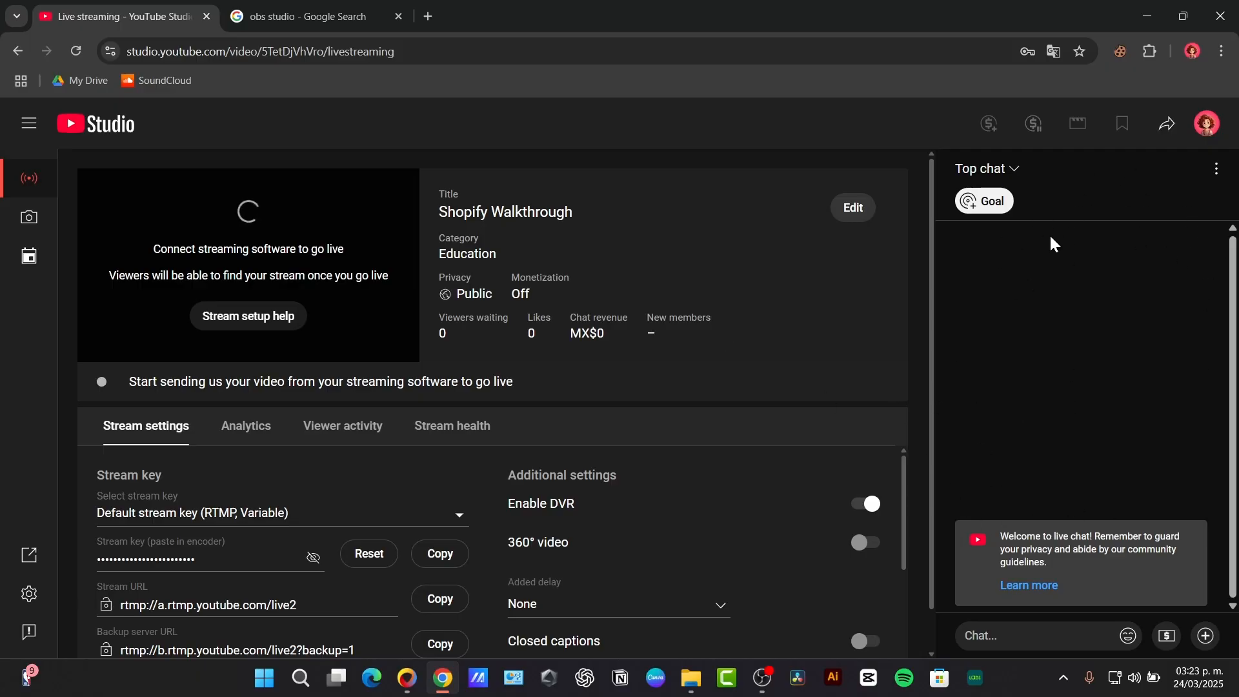
left_click(974, 203)
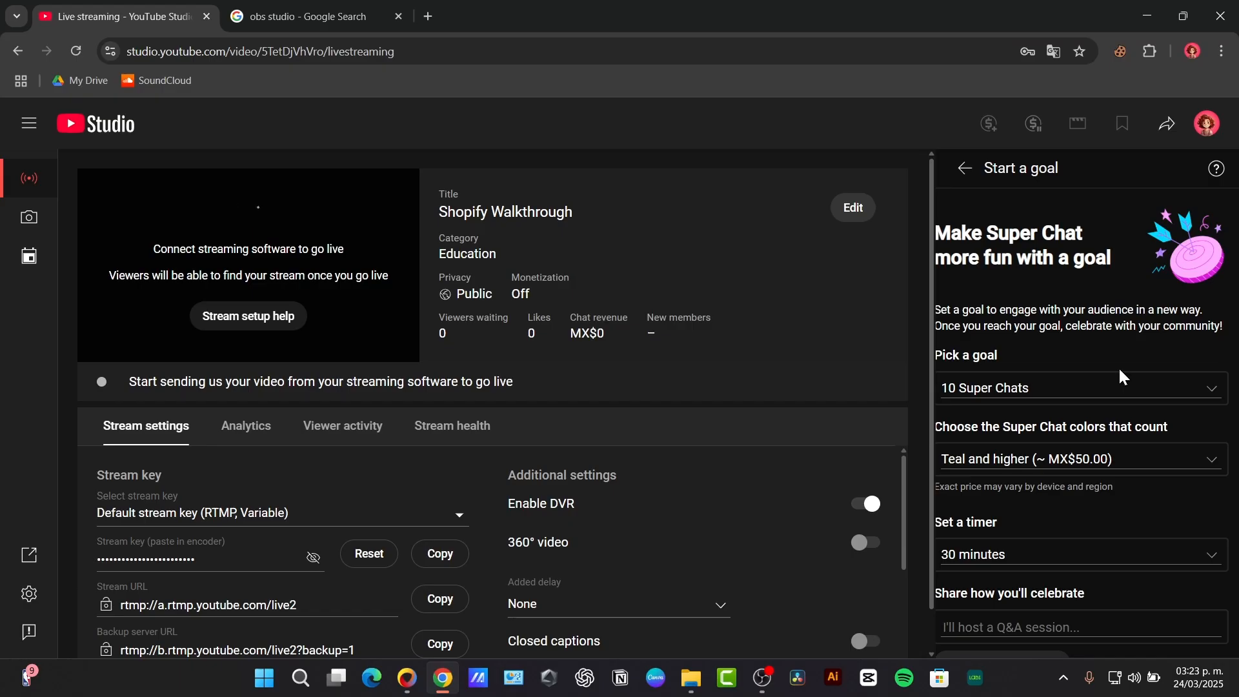
scroll(1118, 366, "down", 2)
left_click(1056, 282)
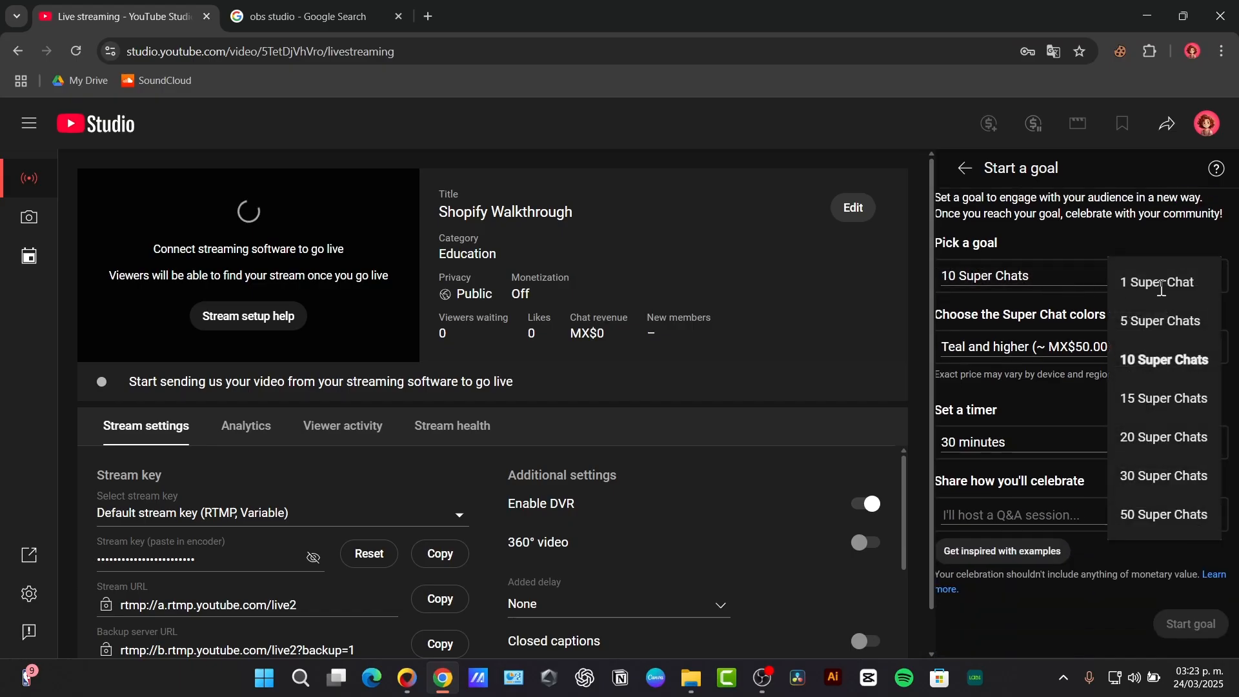
left_click(1126, 323)
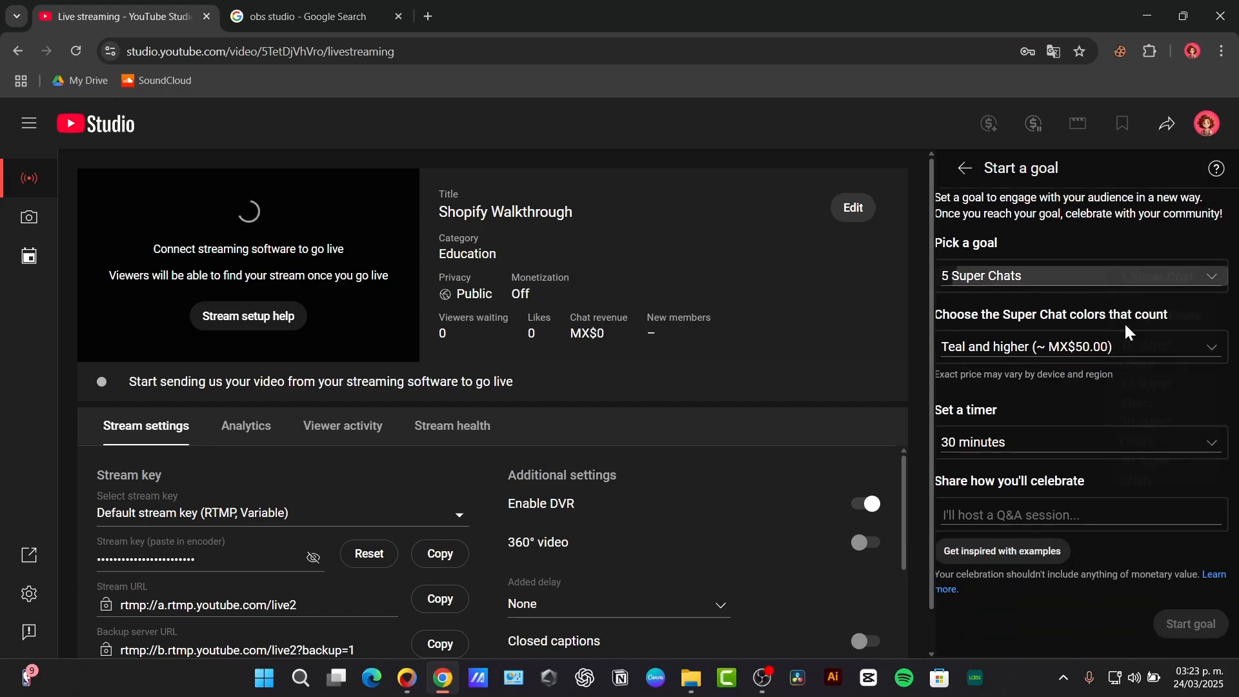
left_click(1037, 348)
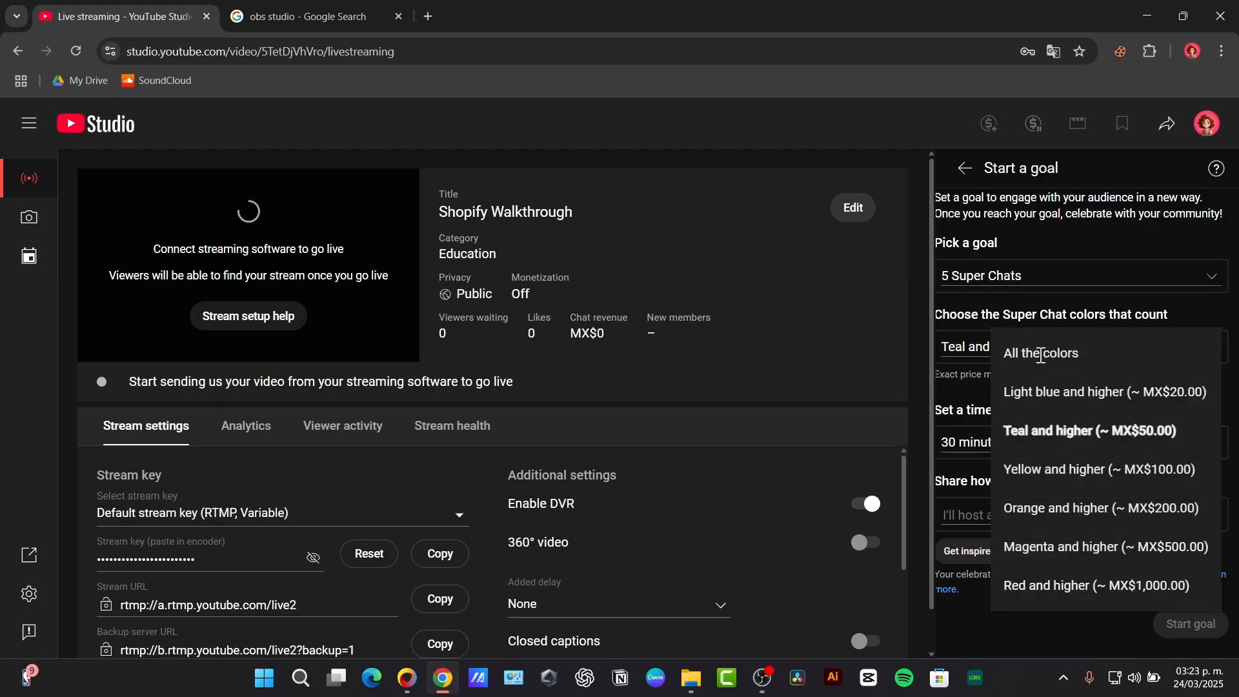
left_click(1093, 382)
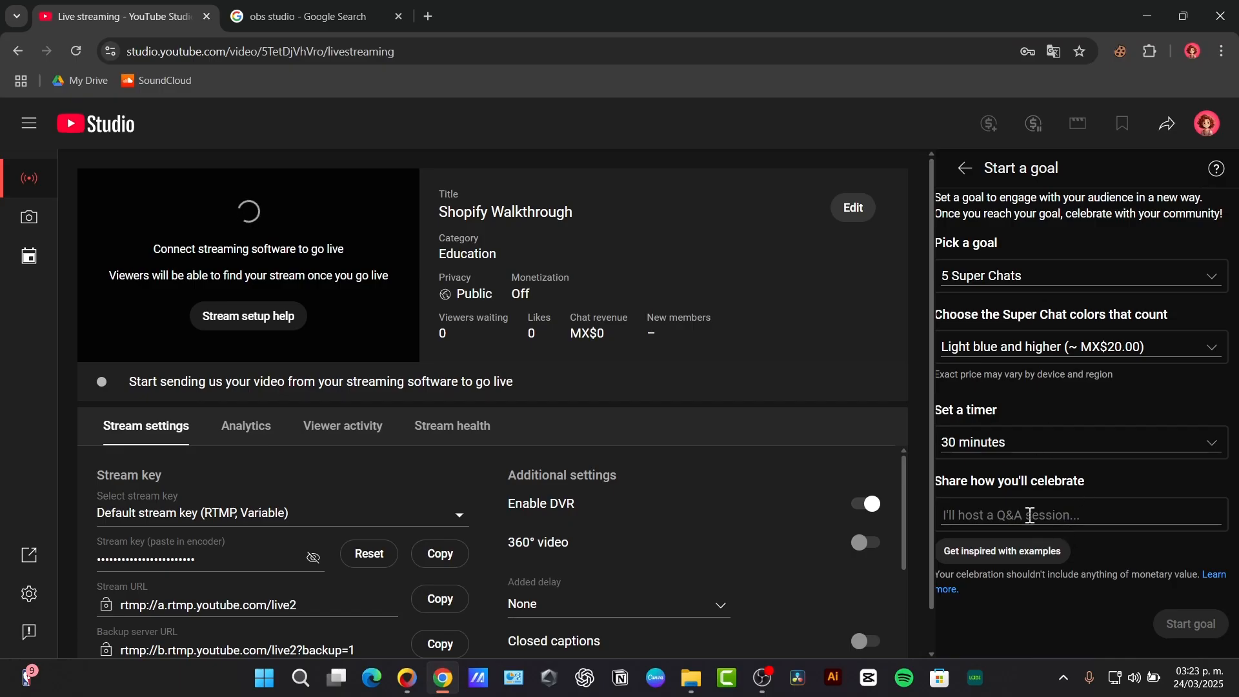
left_click(966, 169)
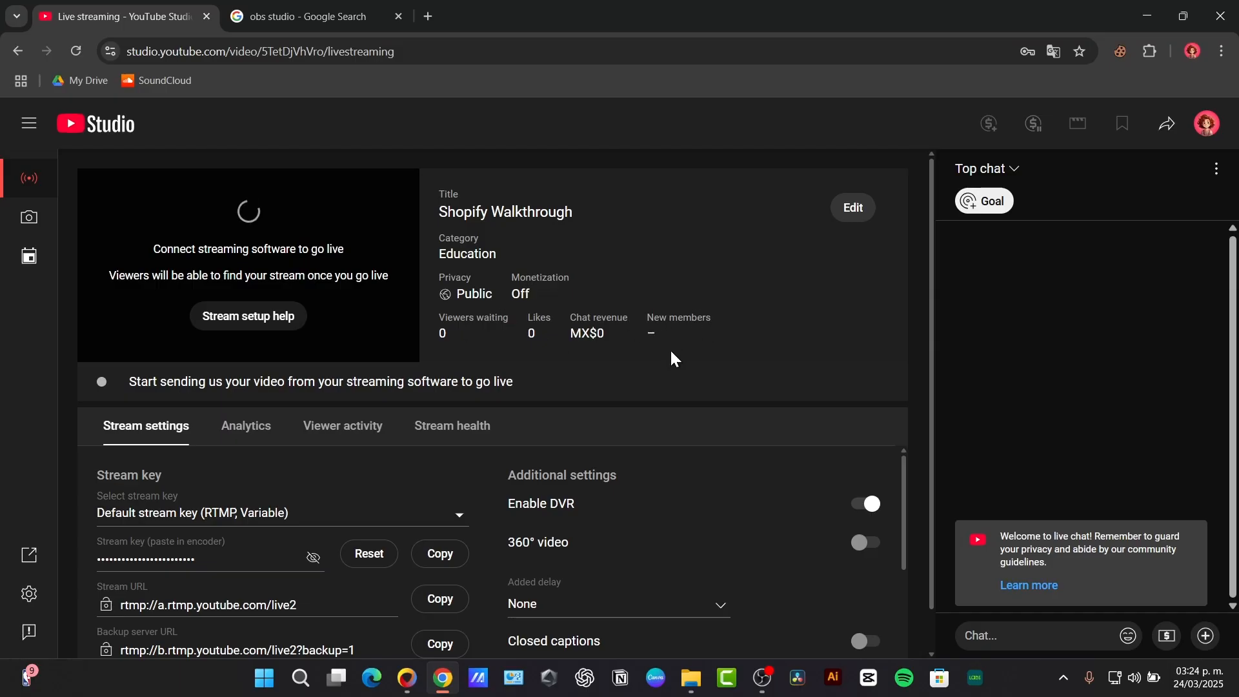
Step: Open the official OBS Studio website from the Google results and look through its home page
scroll(660, 361, "down", 1)
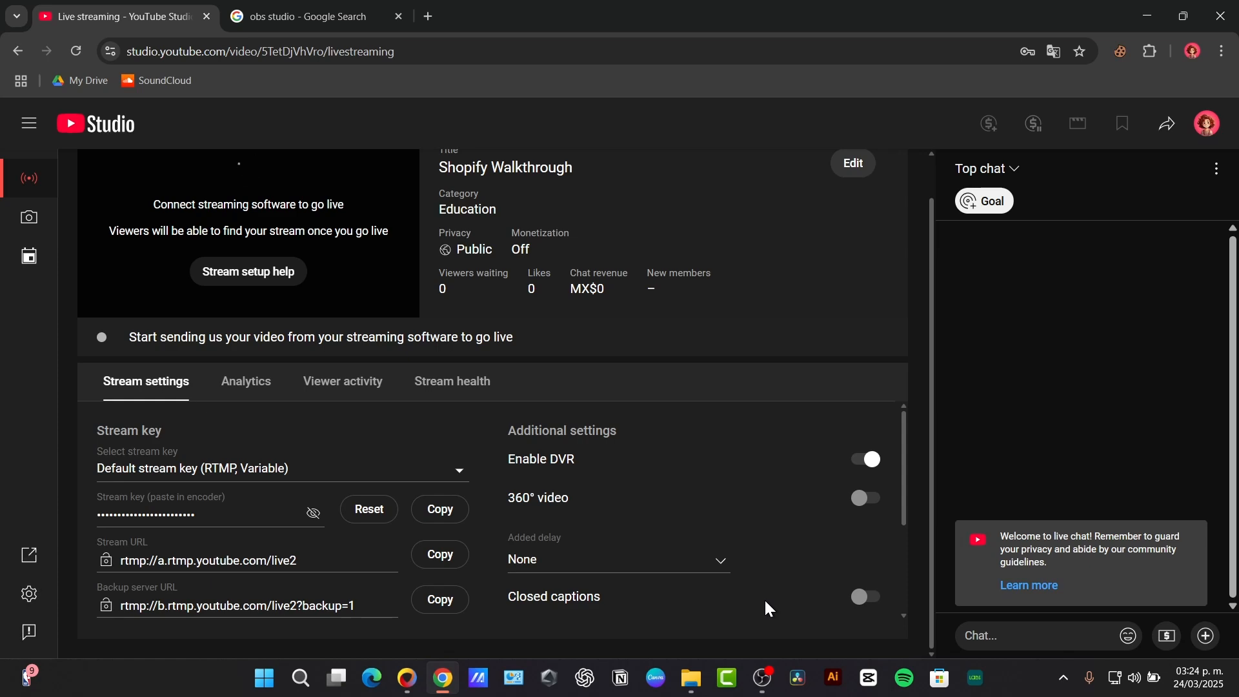
left_click(322, 17)
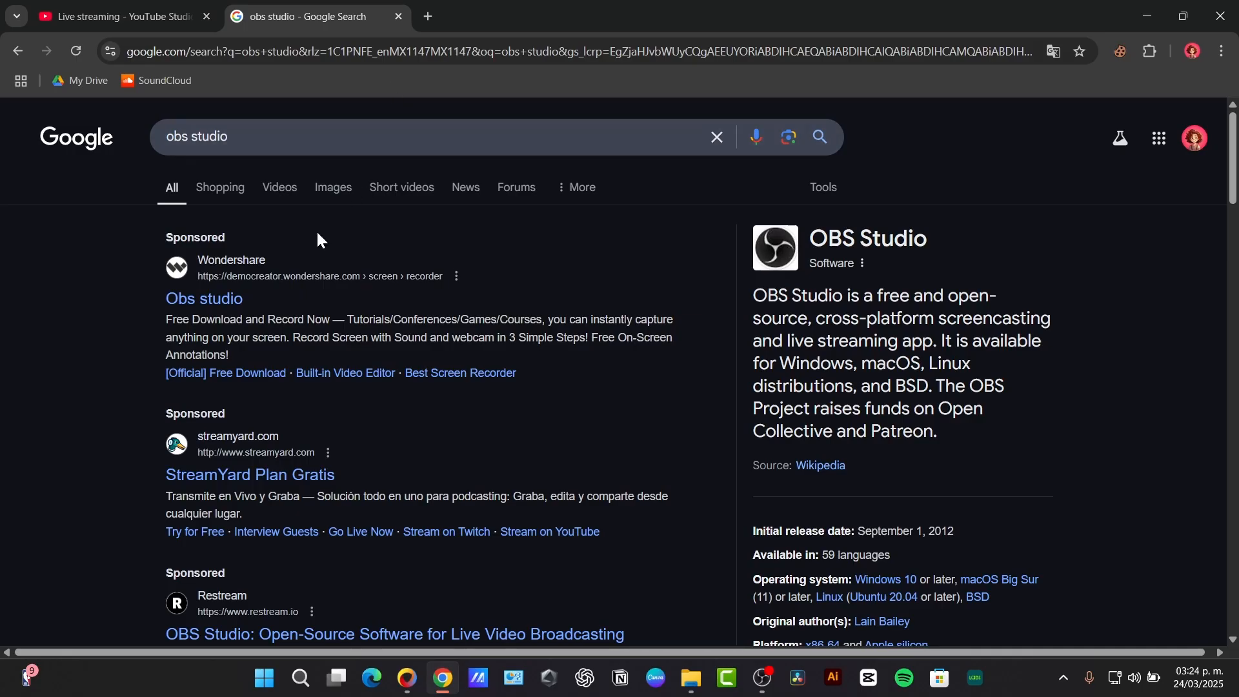
scroll(281, 423, "down", 3)
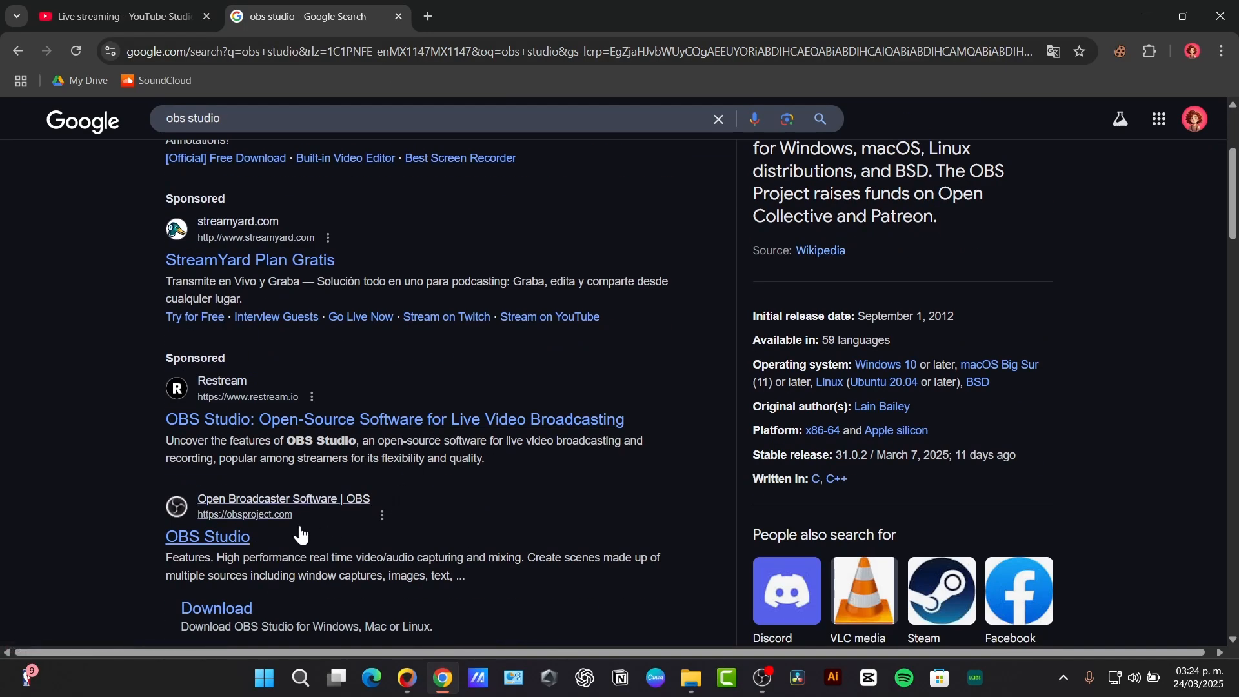
left_click(258, 544)
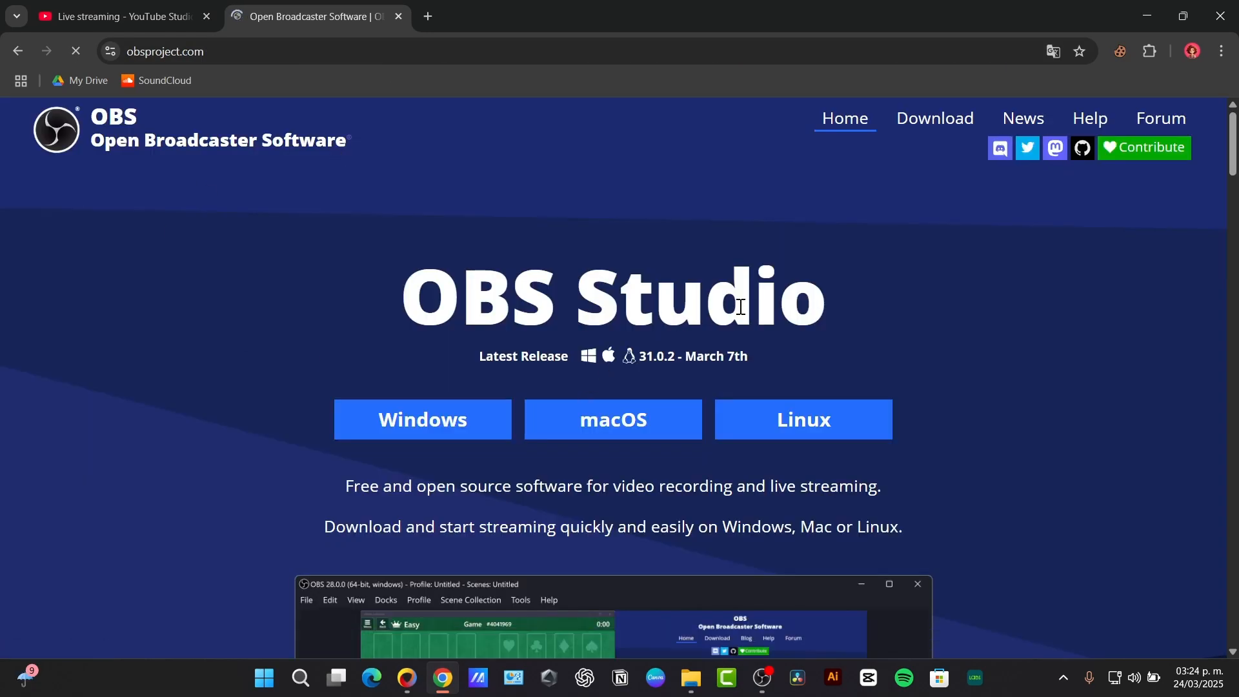
scroll(741, 307, "down", 3)
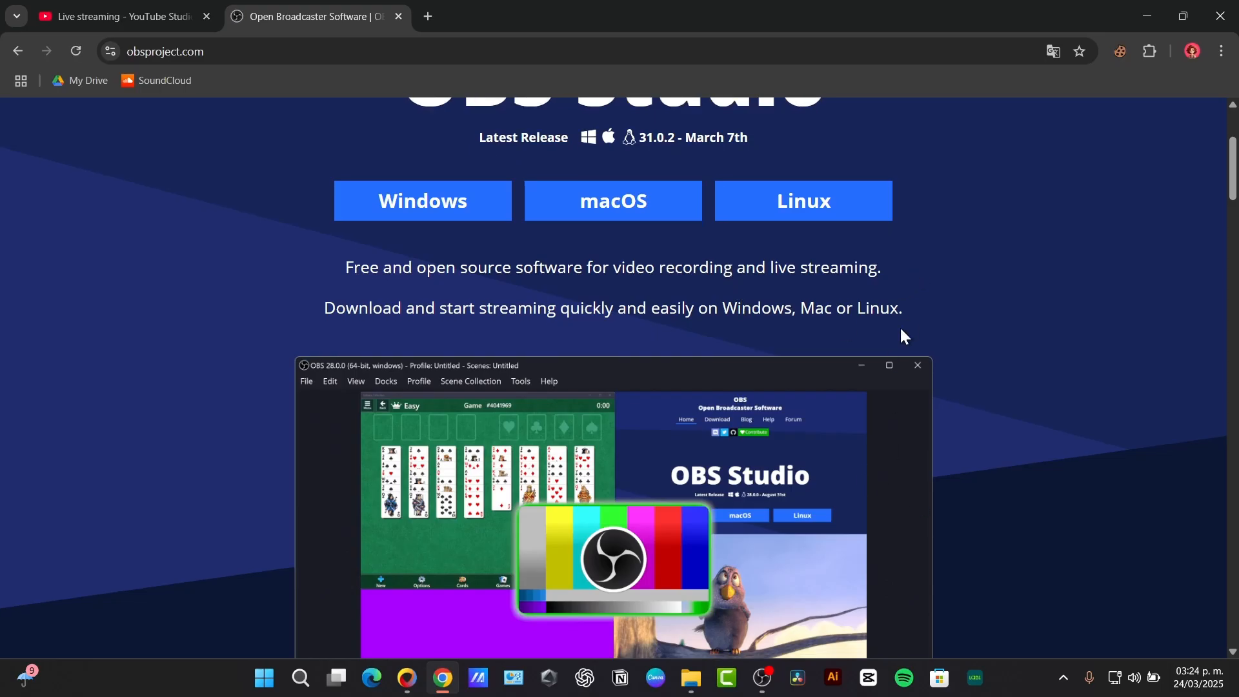
scroll(920, 335, "down", 9)
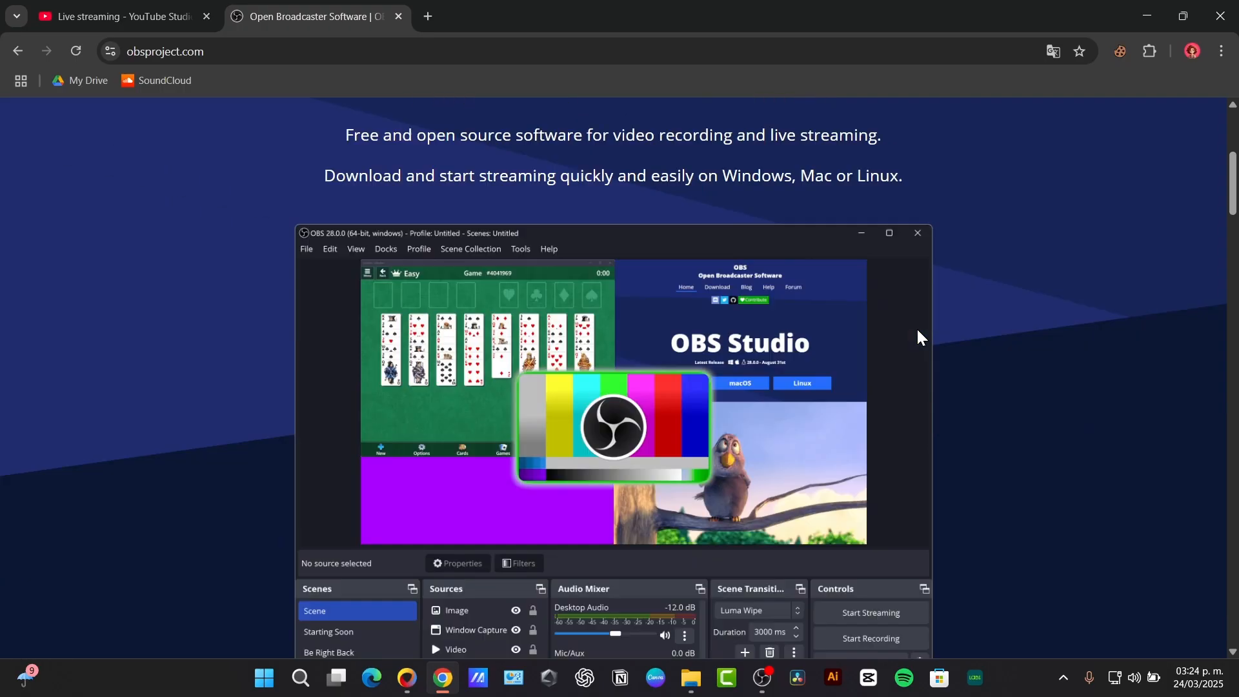
scroll(678, 381, "up", 2)
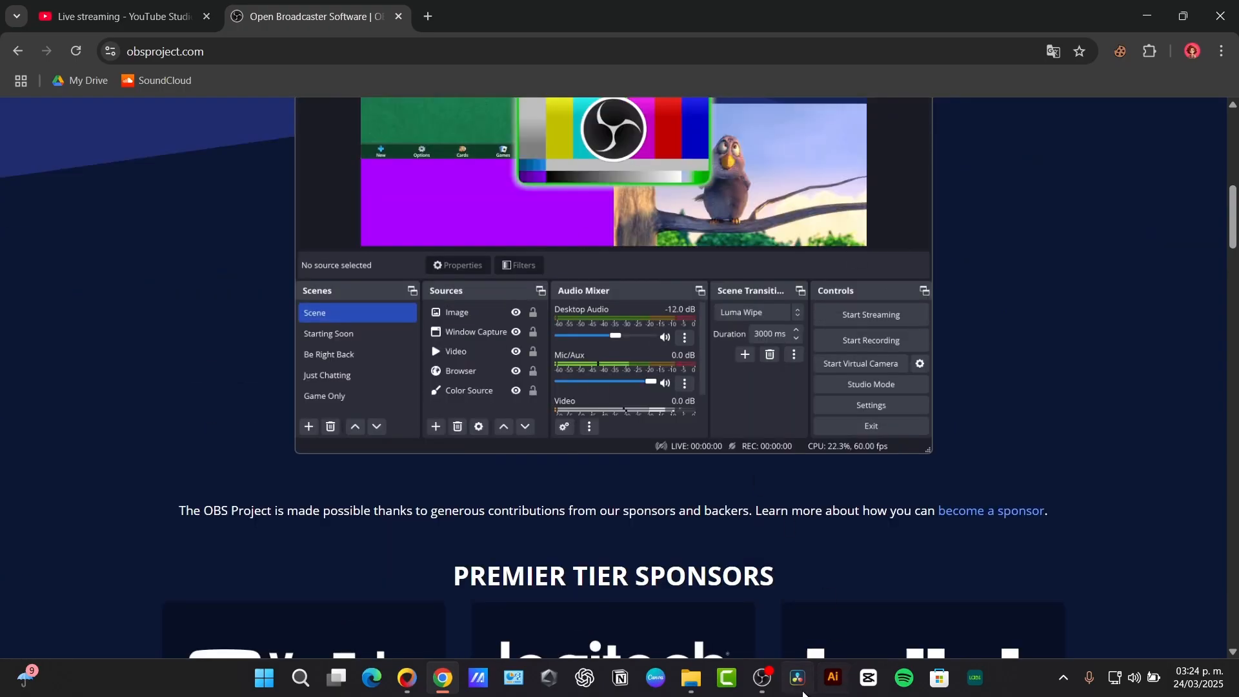
Step: Switch to OBS Studio and review the audio mixer and the source types that can be added
left_click(762, 678)
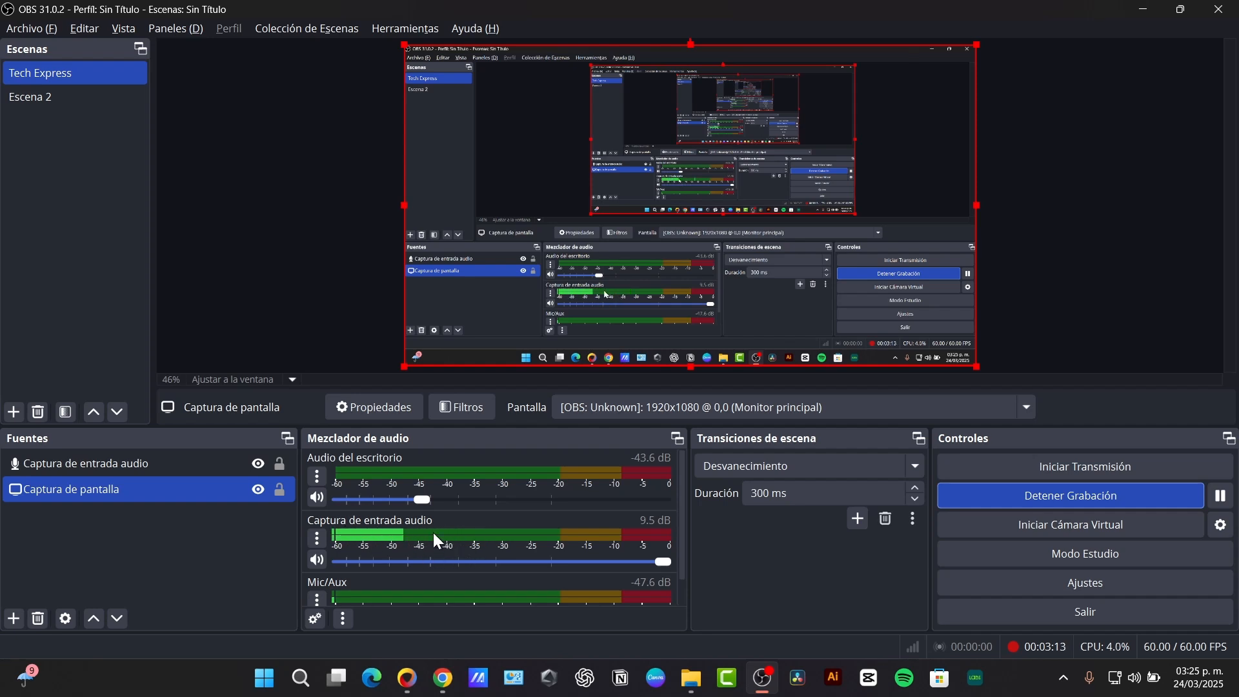
scroll(426, 555, "down", 1)
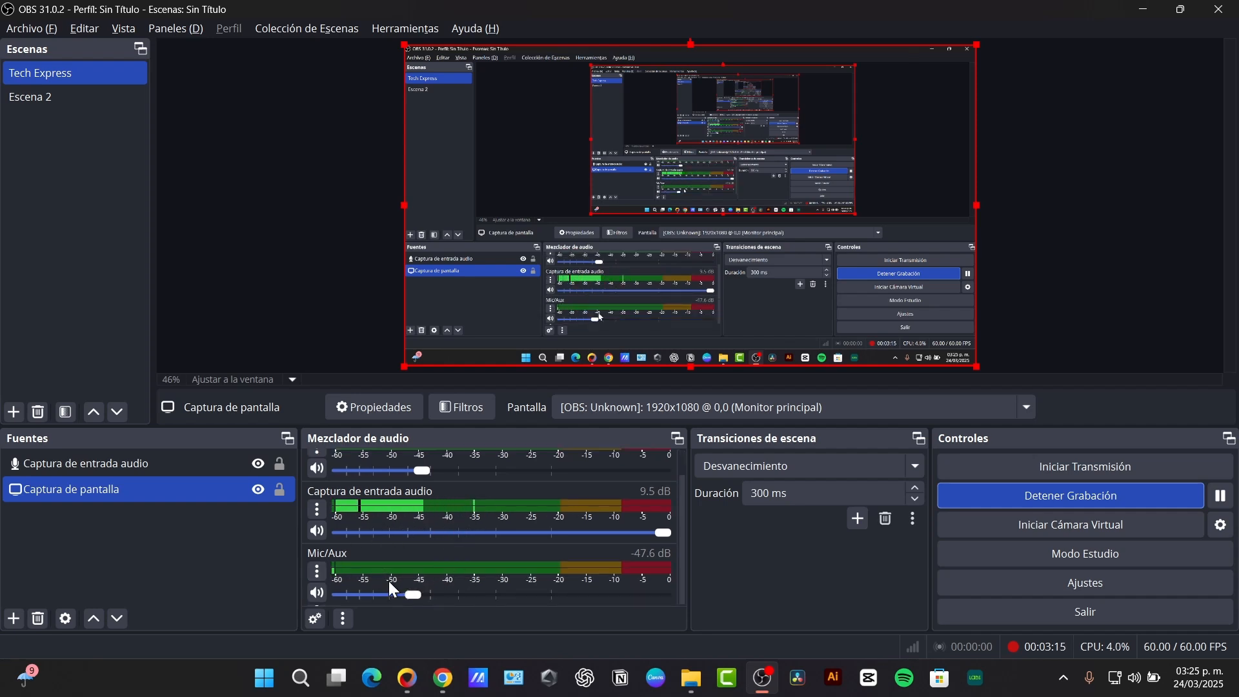
left_click(14, 618)
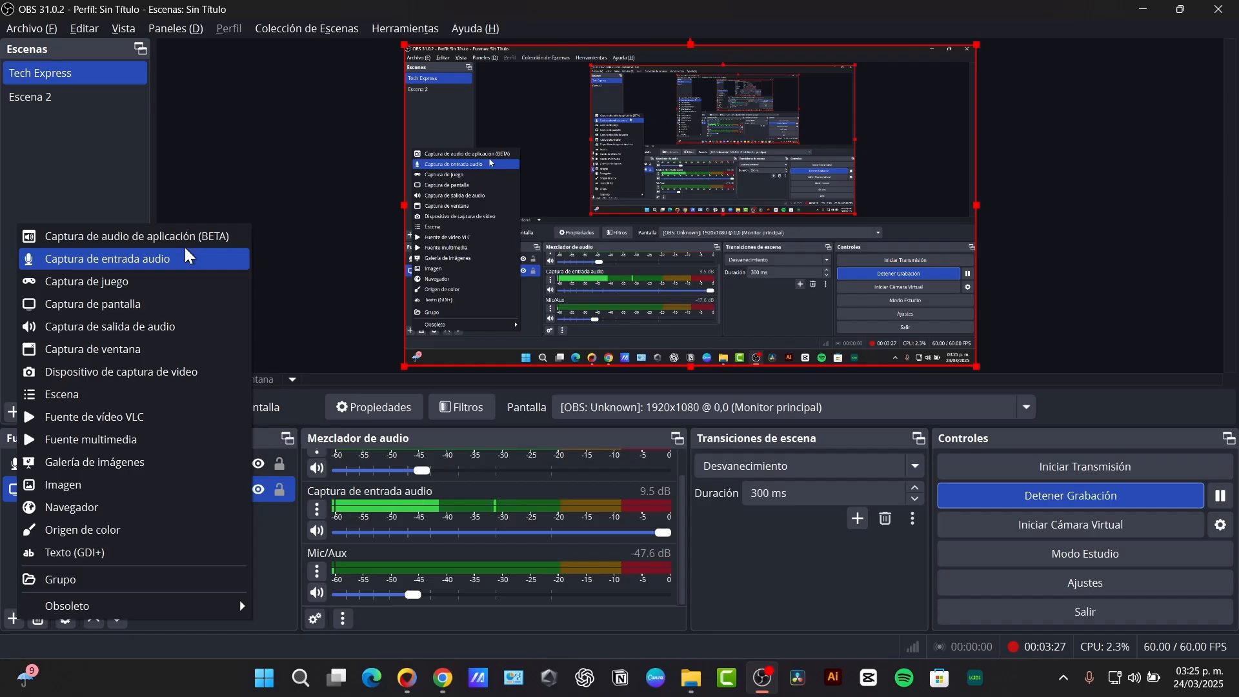
left_click(282, 72)
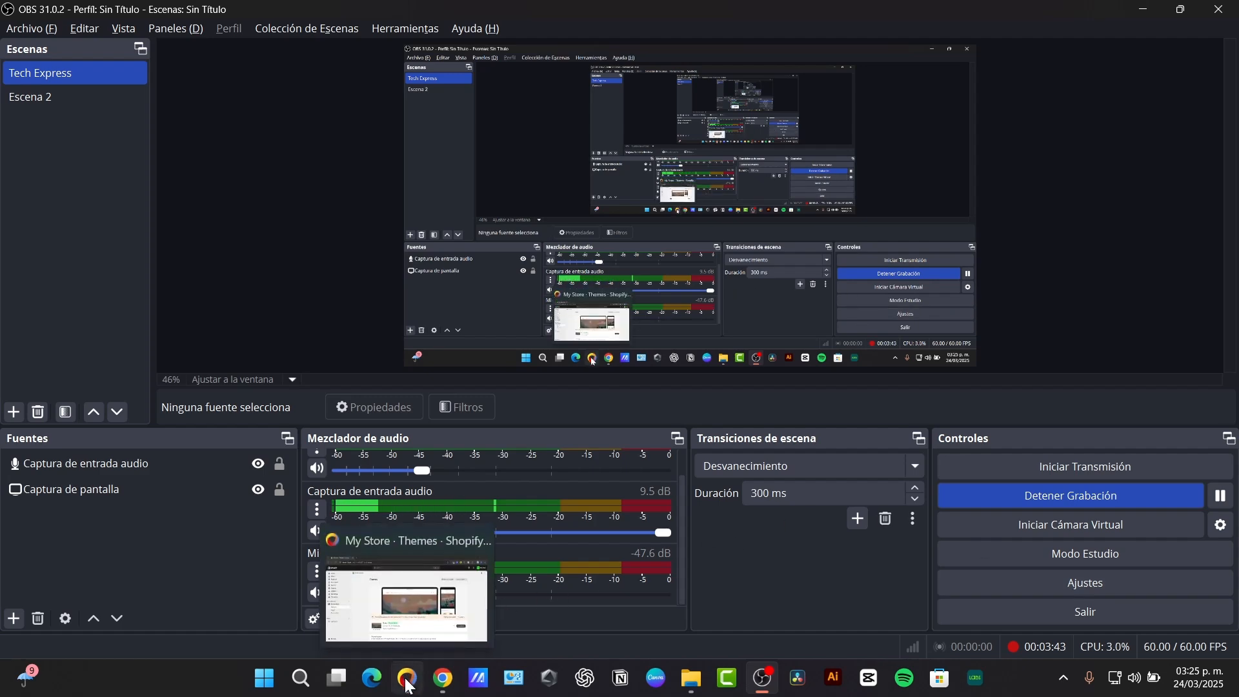
Step: Return to the YouTube live dashboard in Chrome and review the stream key choices and backup server URL
left_click(444, 677)
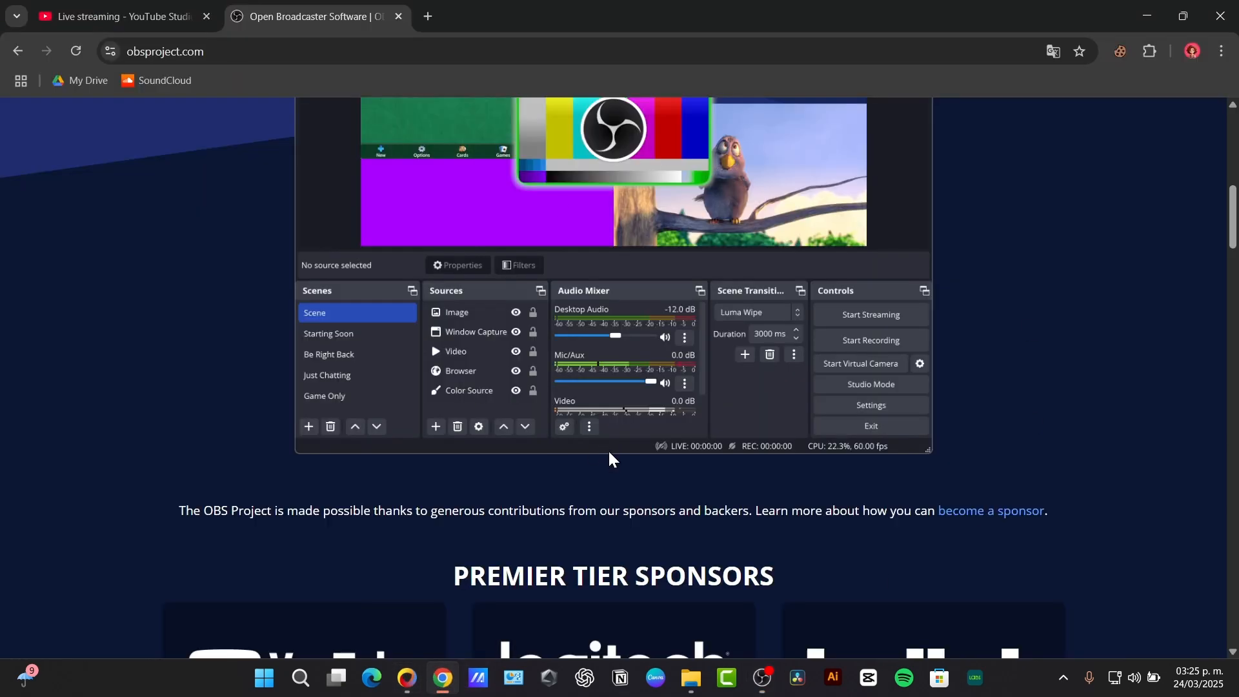
scroll(608, 450, "down", 3)
scroll(613, 462, "up", 13)
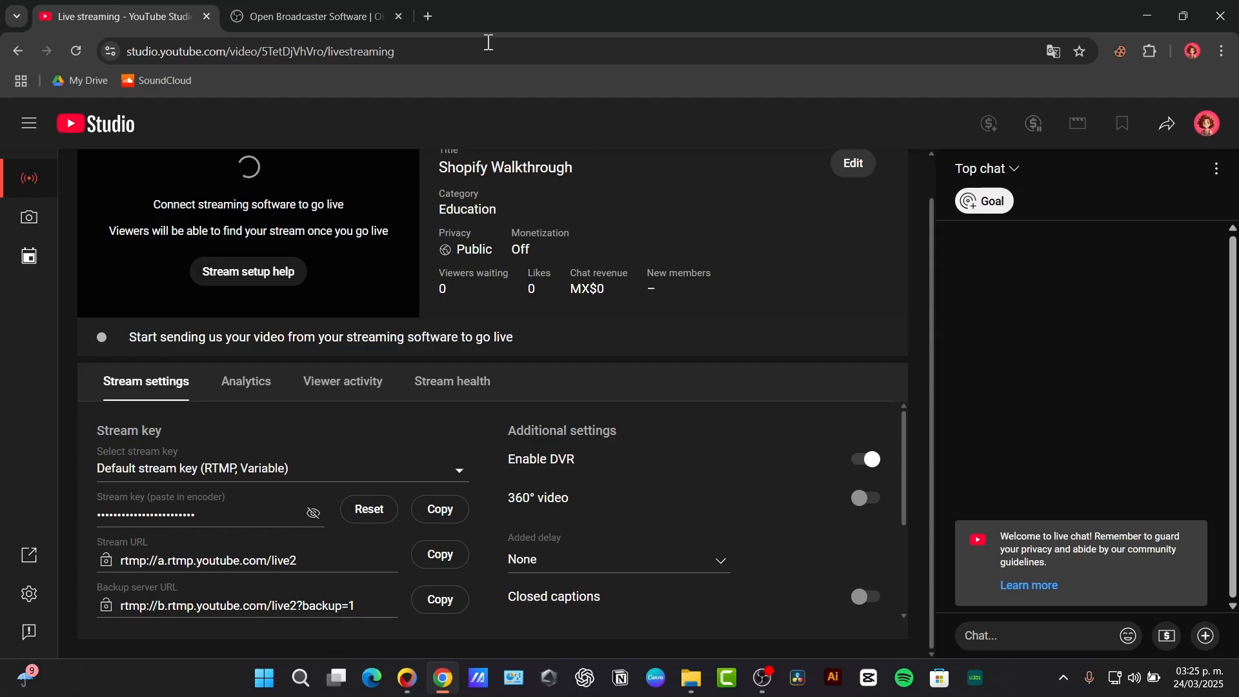
left_click_drag(181, 438, 84, 437)
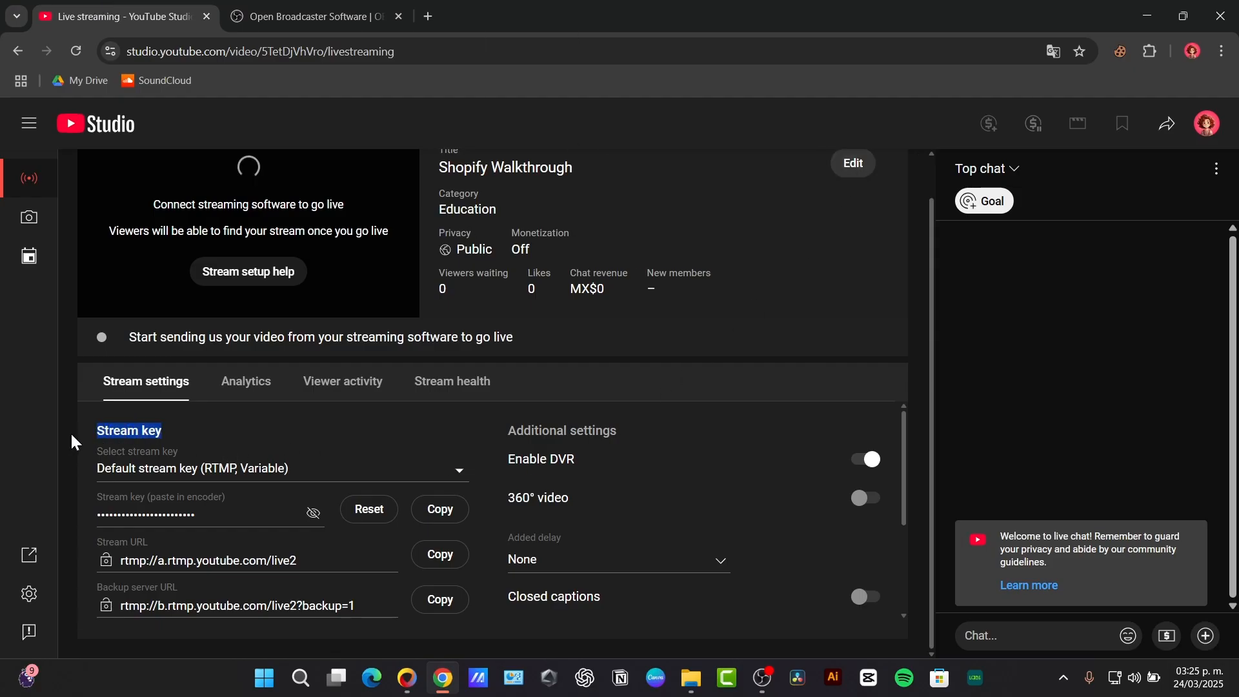
left_click(293, 470)
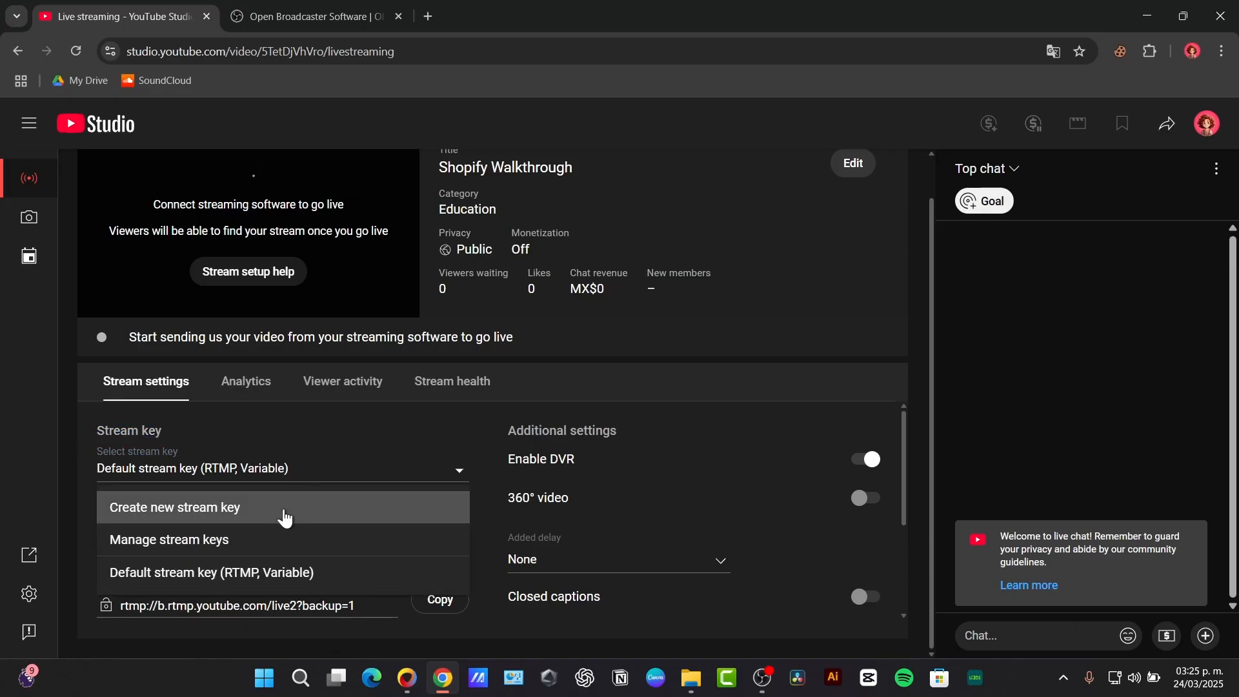
left_click(298, 460)
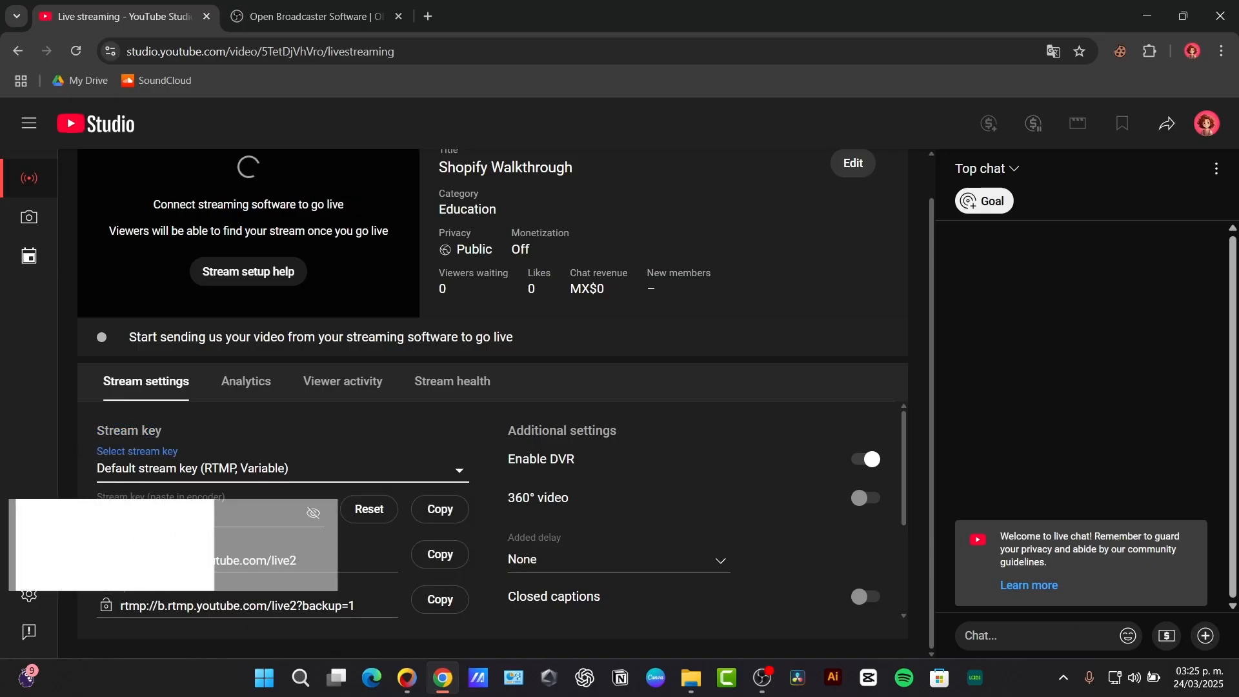
left_click(238, 514)
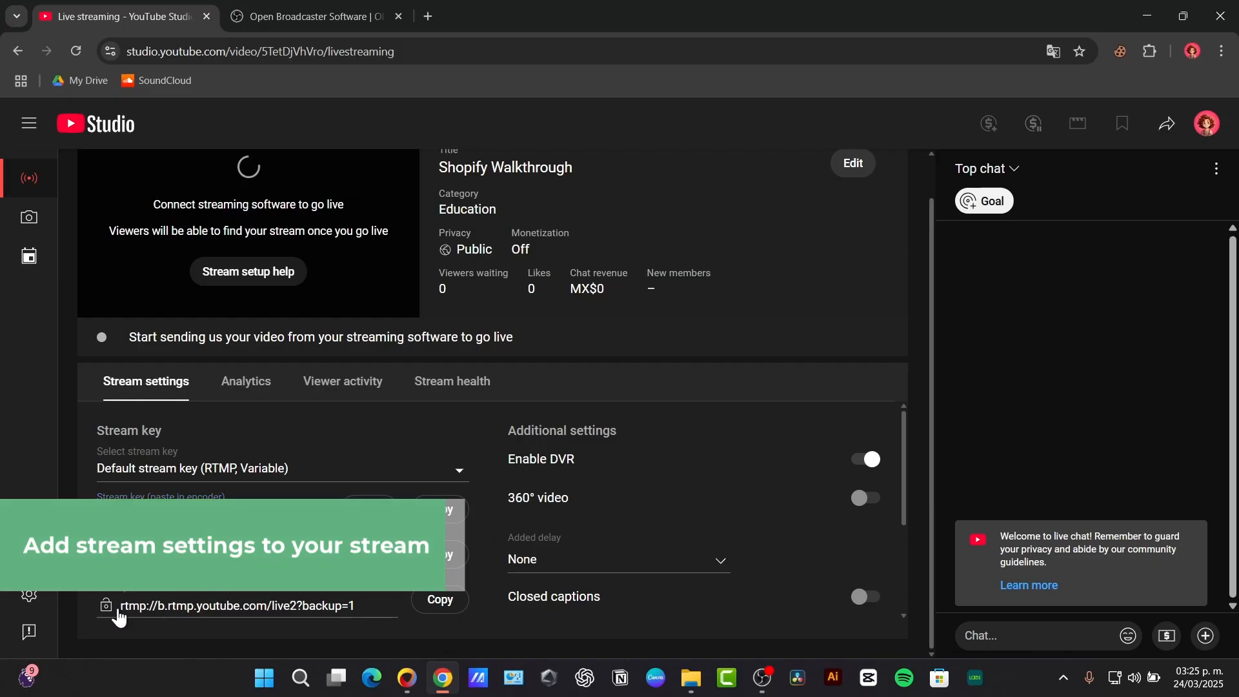
left_click(290, 612)
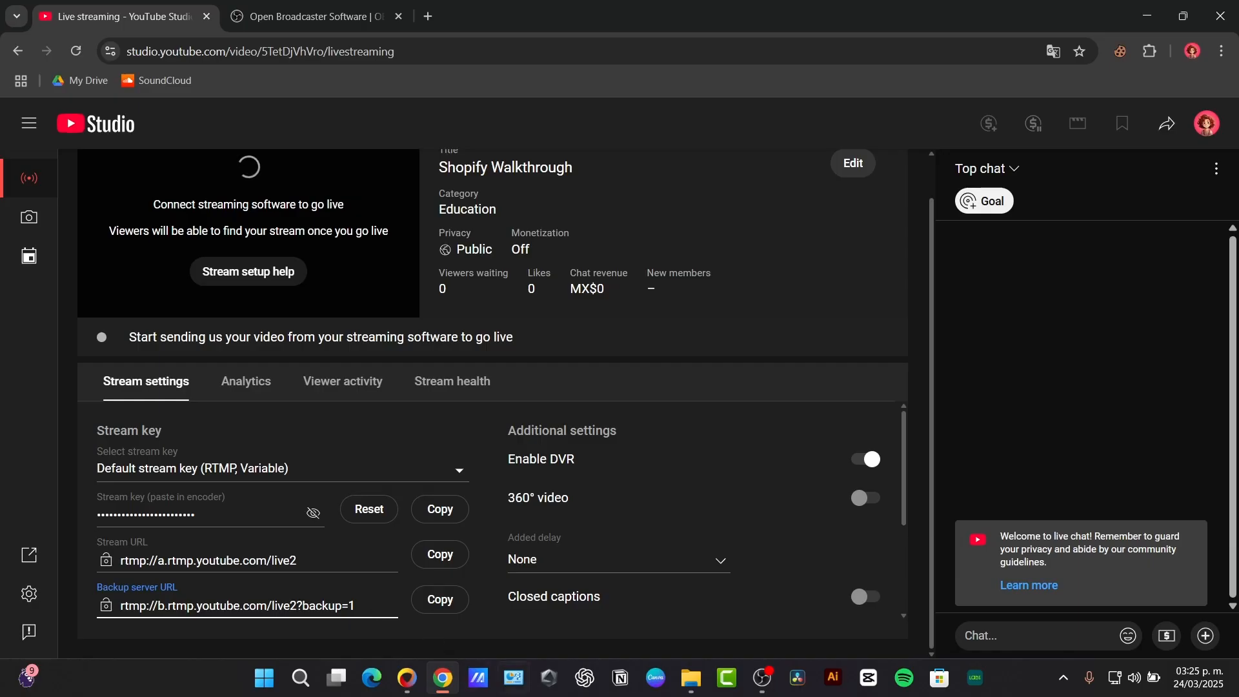
Step: Check the OBS Studio window, then return to YouTube Studio in Chrome and examine the stream latency options
left_click(761, 682)
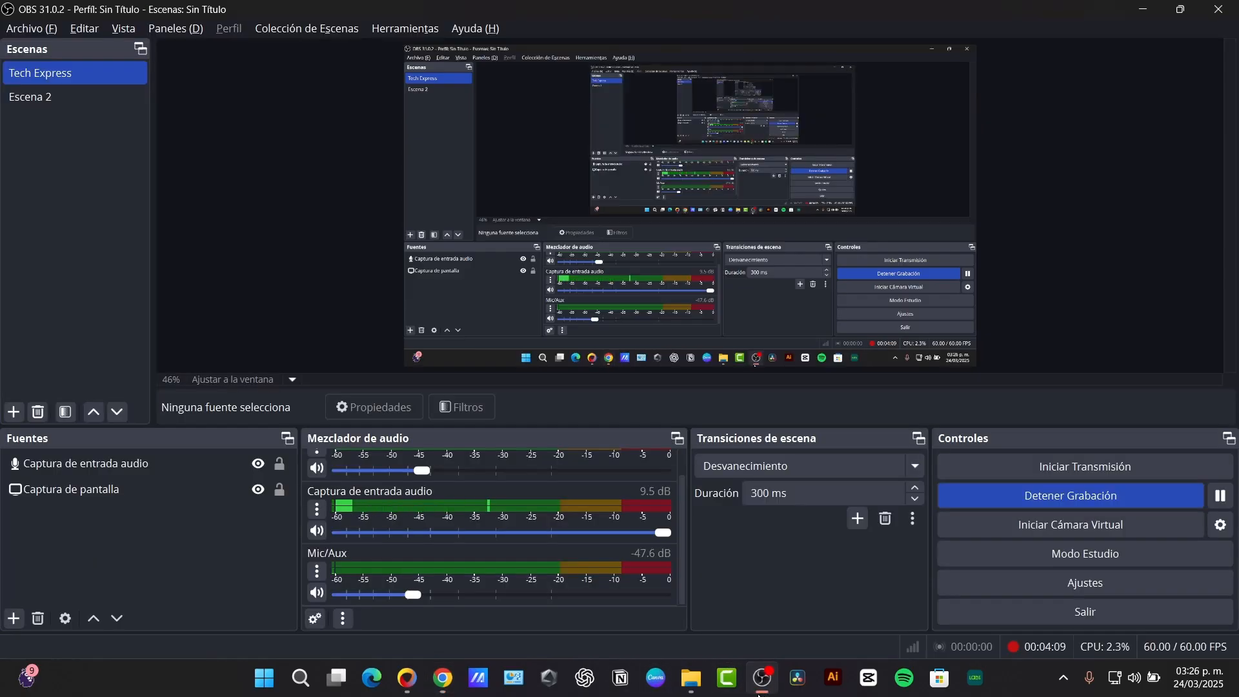
left_click(412, 690)
left_click(443, 679)
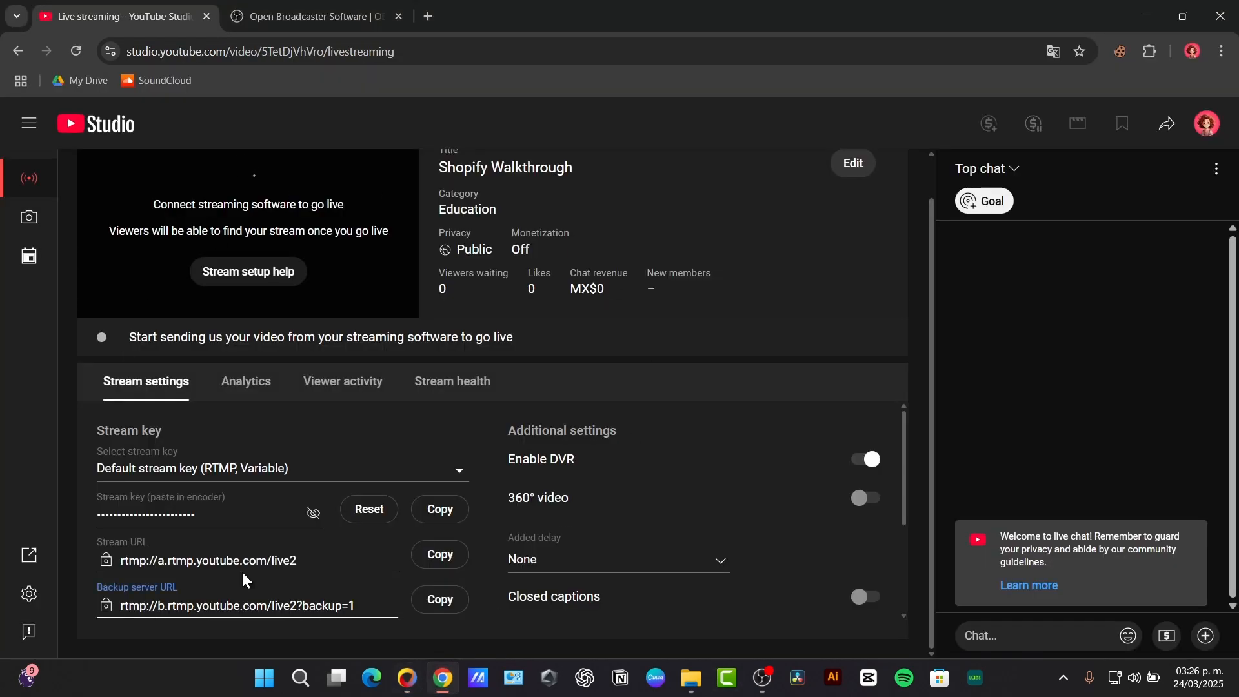
scroll(657, 575, "down", 3)
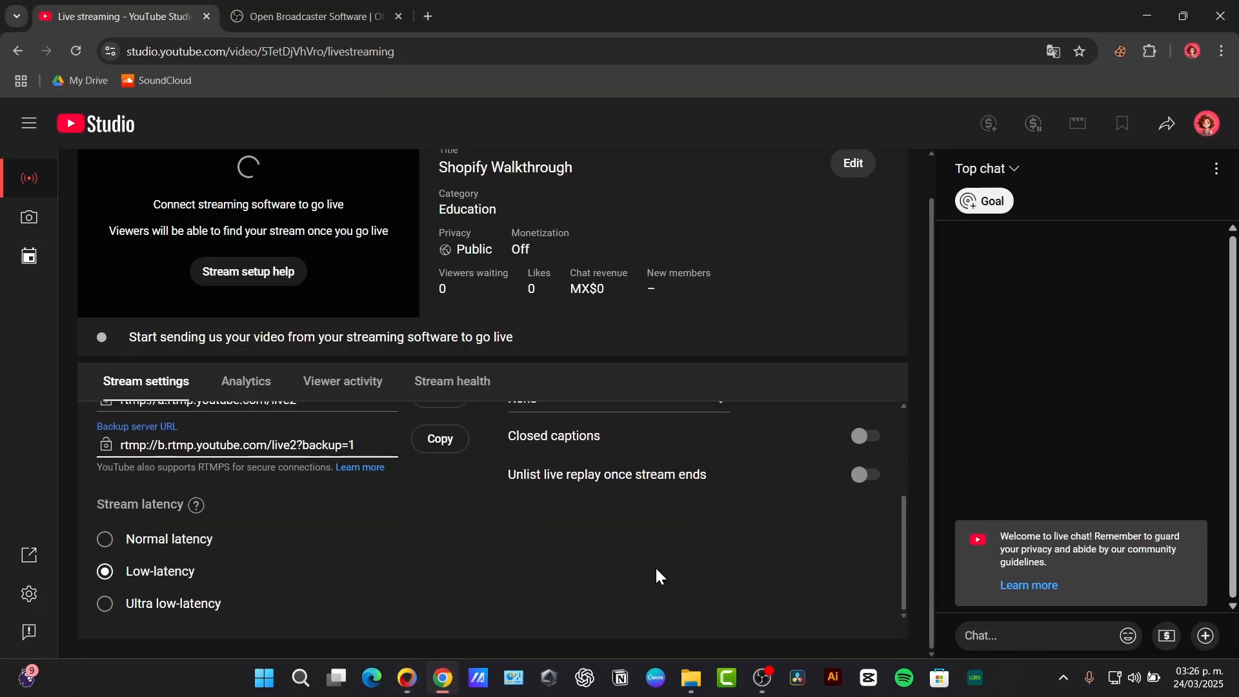
Step: Switch to OBS Studio, look over the list of addable source types, and select the existing Captura de pantalla source in the preview
scroll(658, 581, "up", 5)
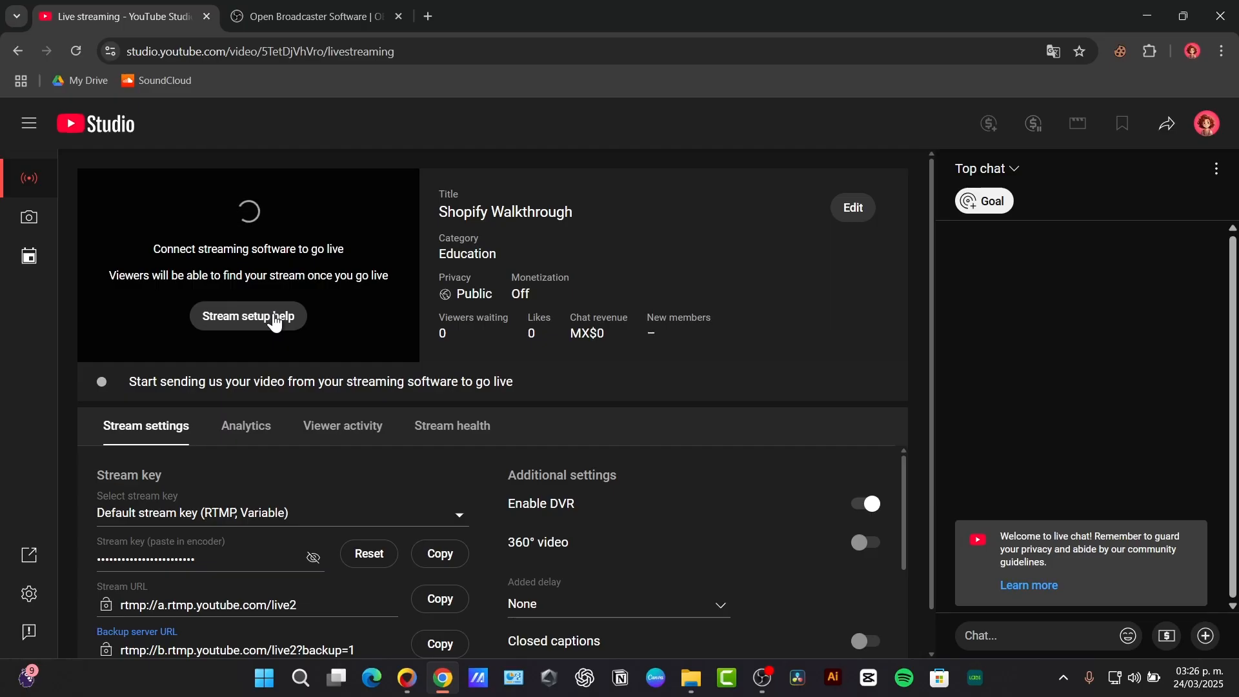
left_click(758, 689)
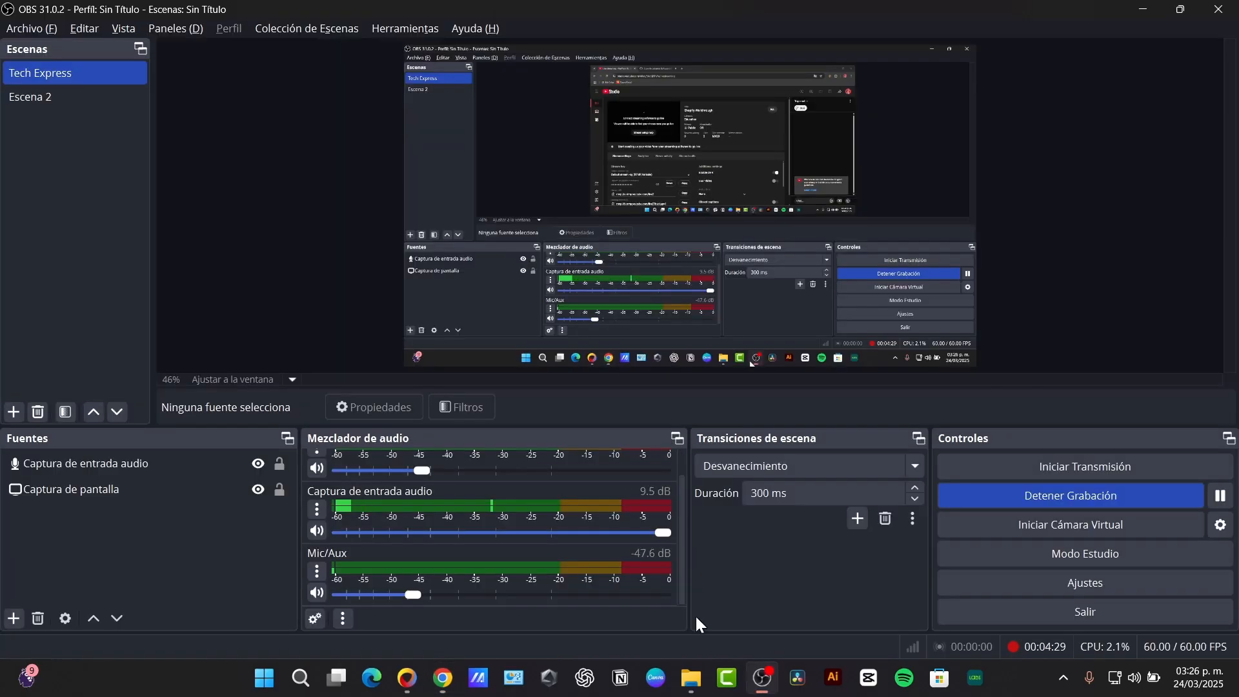
left_click(13, 619)
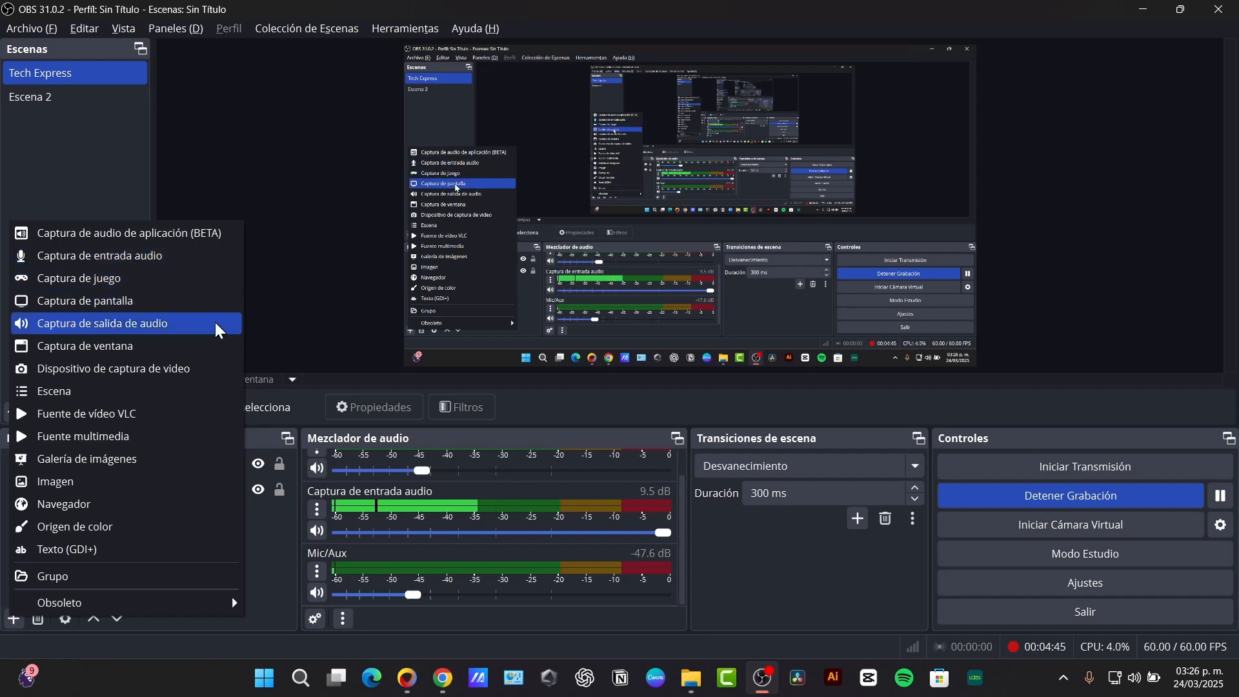
left_click(812, 268)
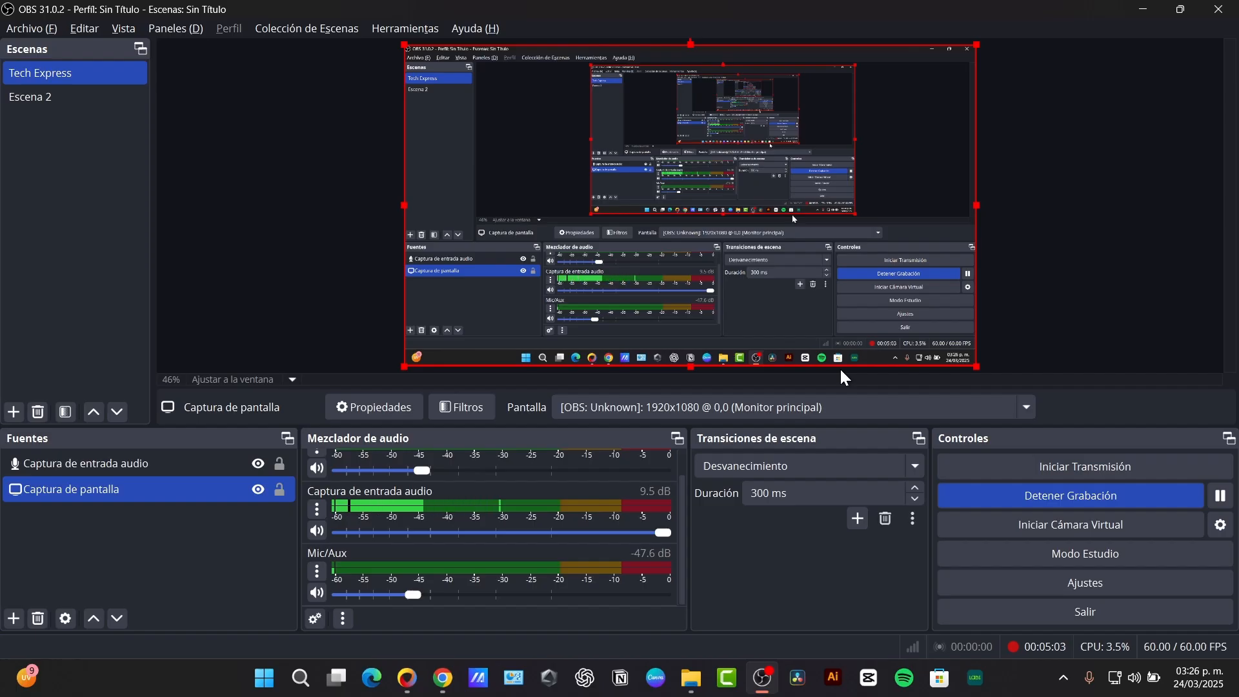
Step: Return to YouTube Studio in Chrome and set the Shopify Walkthrough stream's visibility to Private in its edit settings, saving the change
left_click(442, 678)
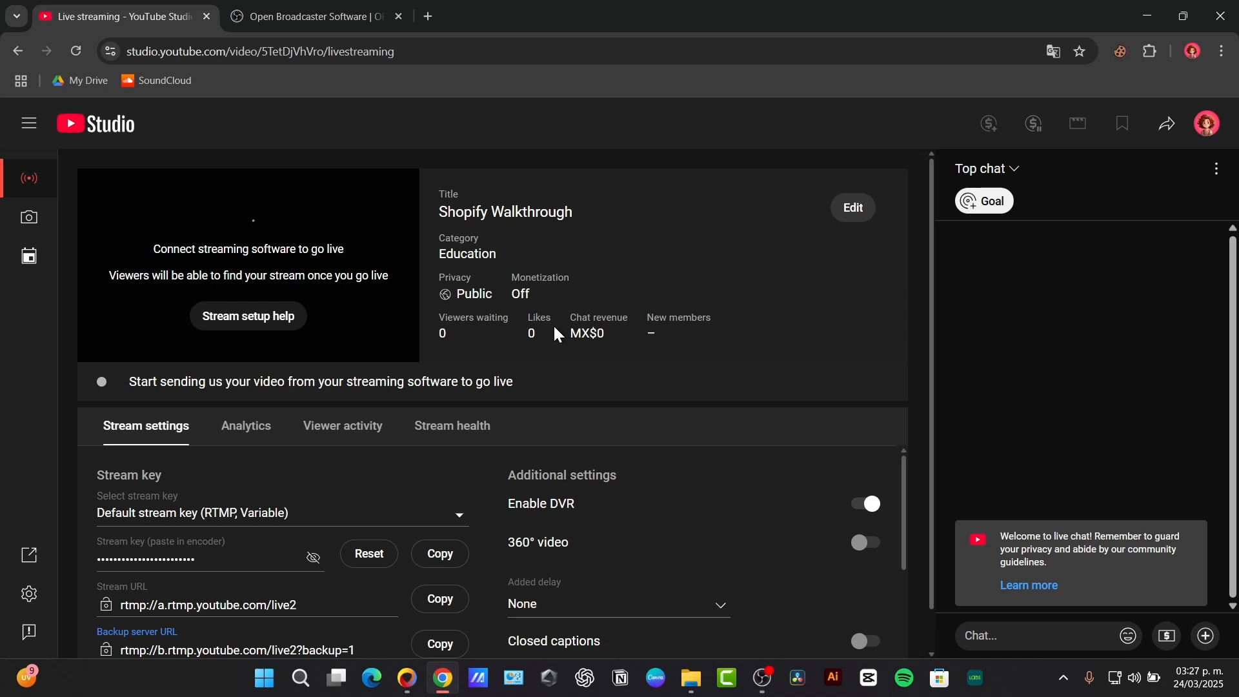
scroll(552, 324, "down", 1)
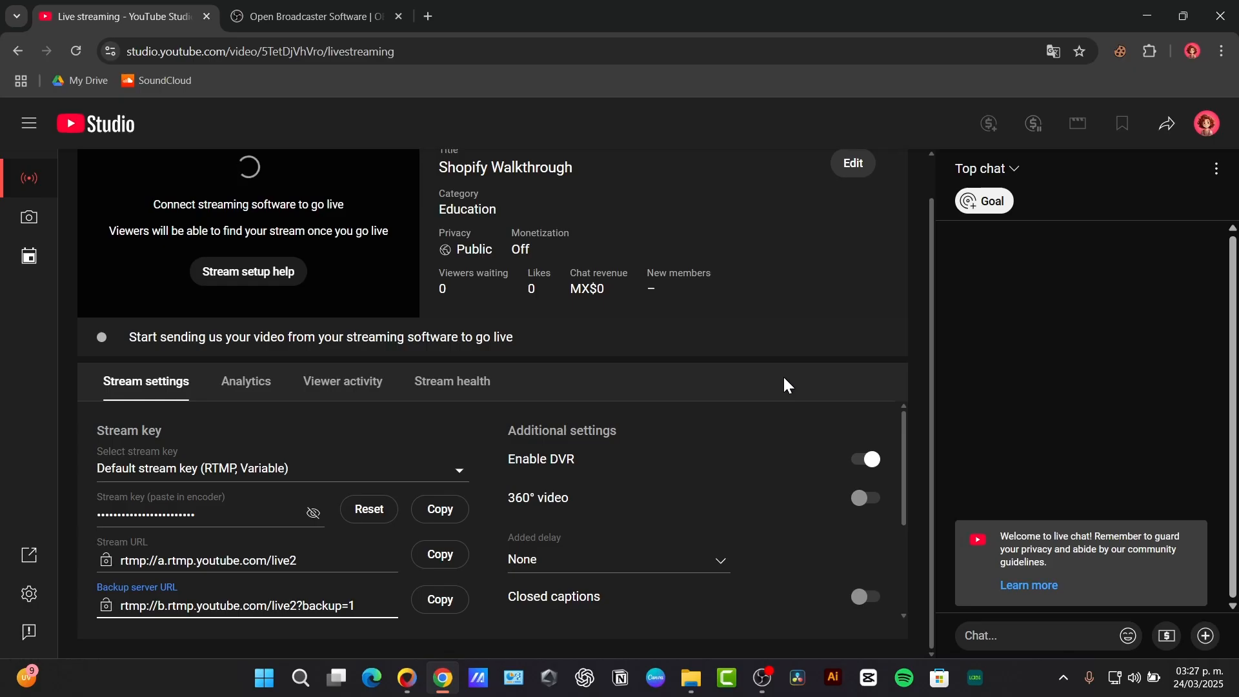
left_click(852, 164)
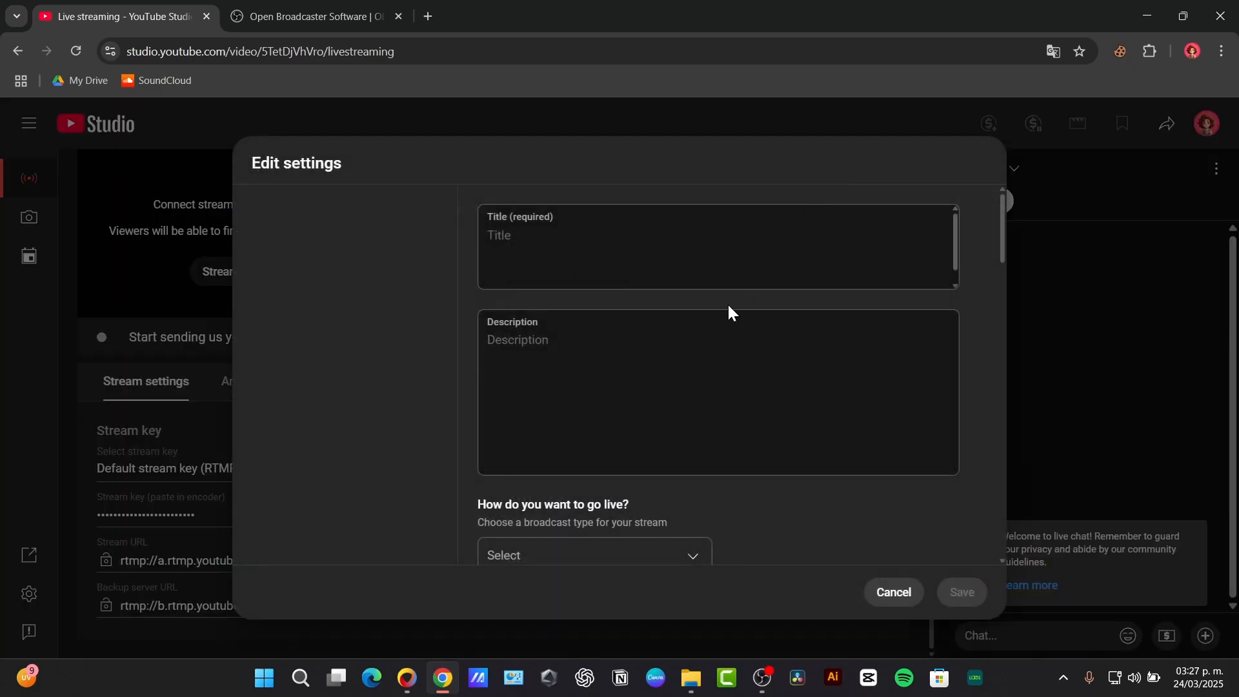
scroll(697, 355, "down", 5)
scroll(646, 387, "down", 4)
scroll(622, 355, "up", 7)
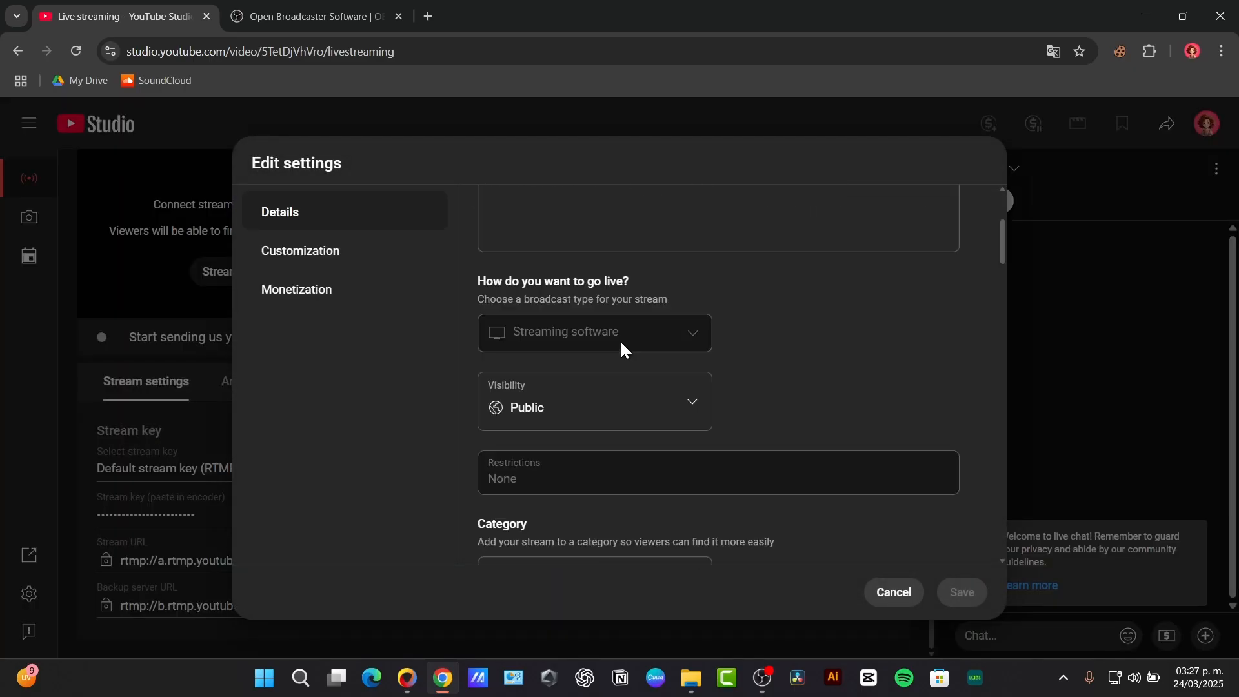
left_click(564, 420)
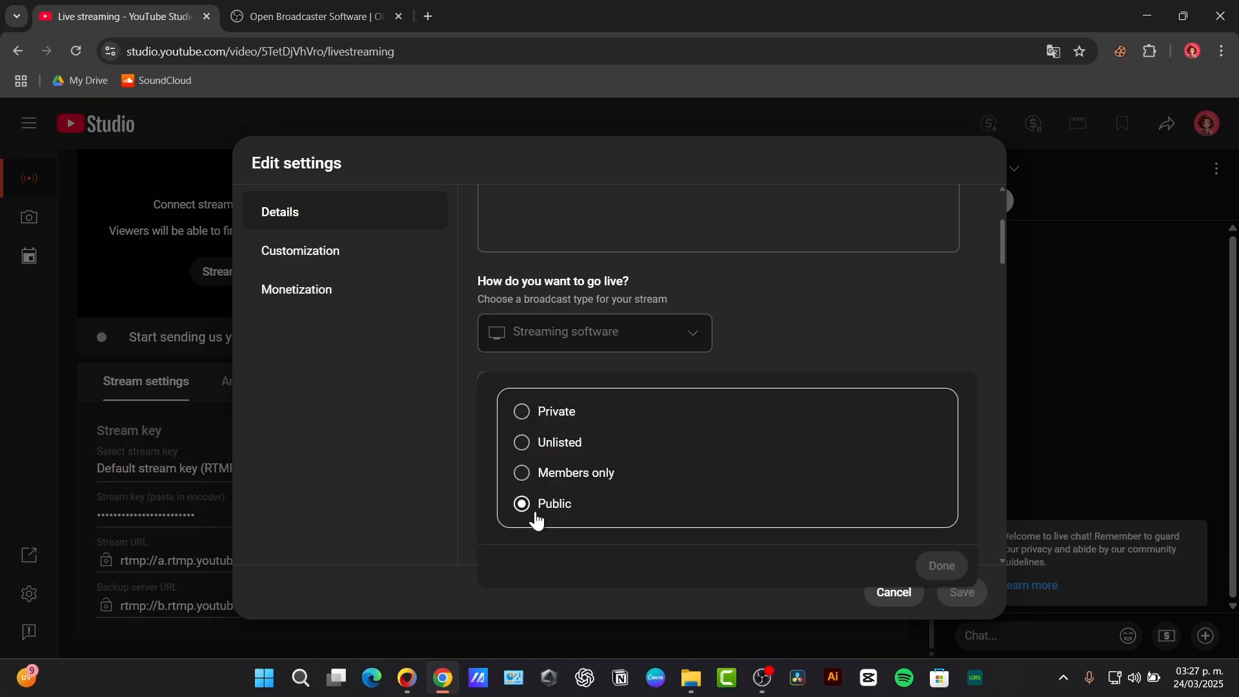
left_click(544, 418)
left_click(942, 598)
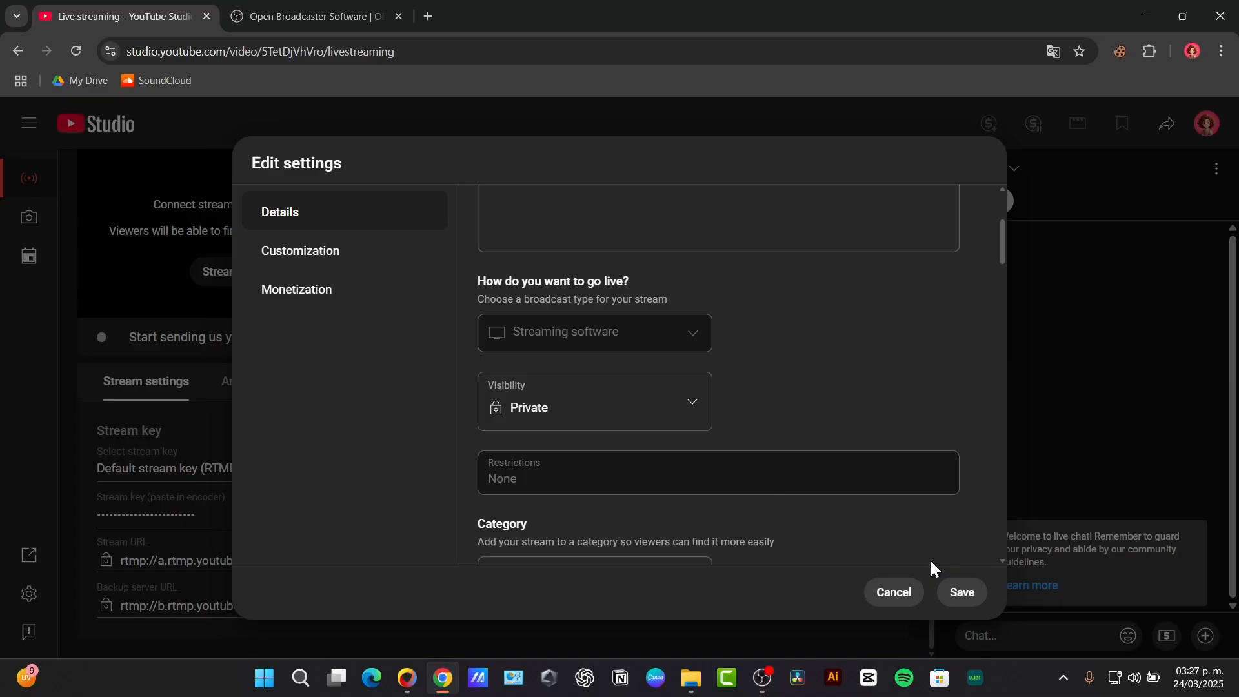
left_click(965, 593)
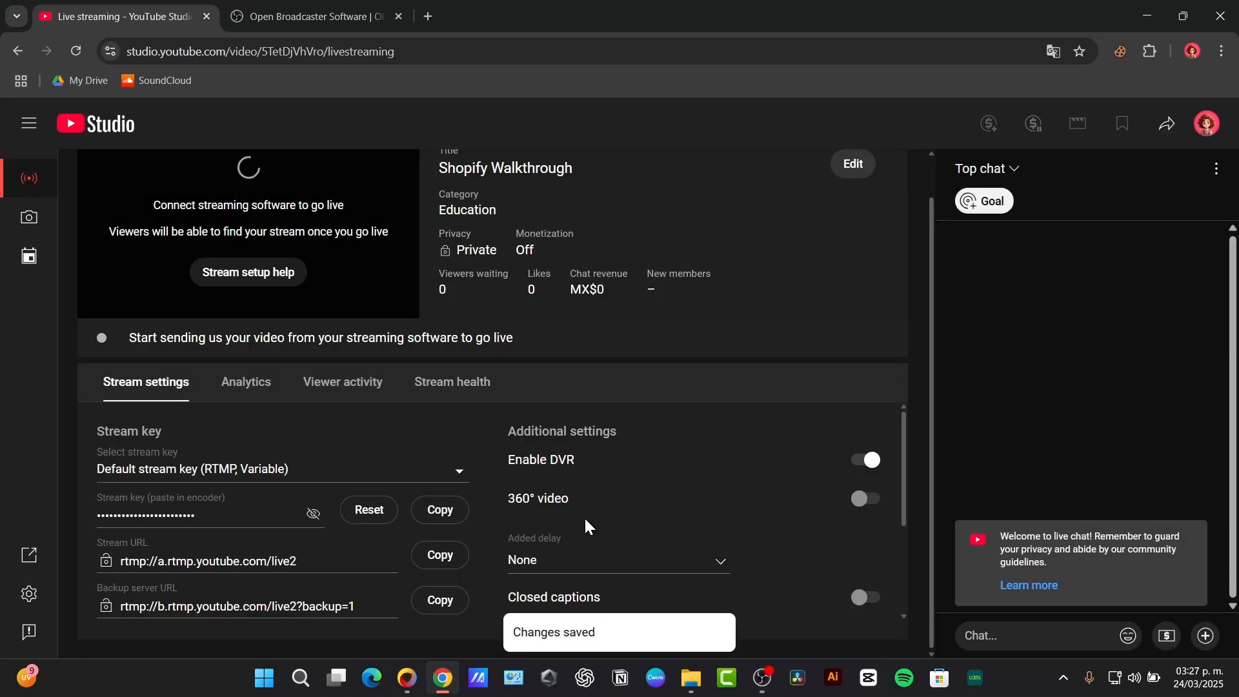